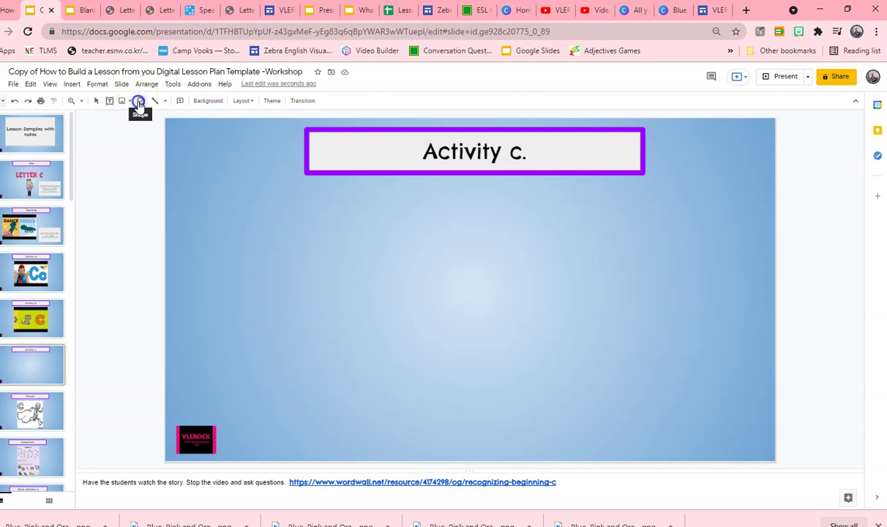
Bring up the Shape menu's list of shapes to choose a rectangle.
click(139, 103)
mouse_move(145, 117)
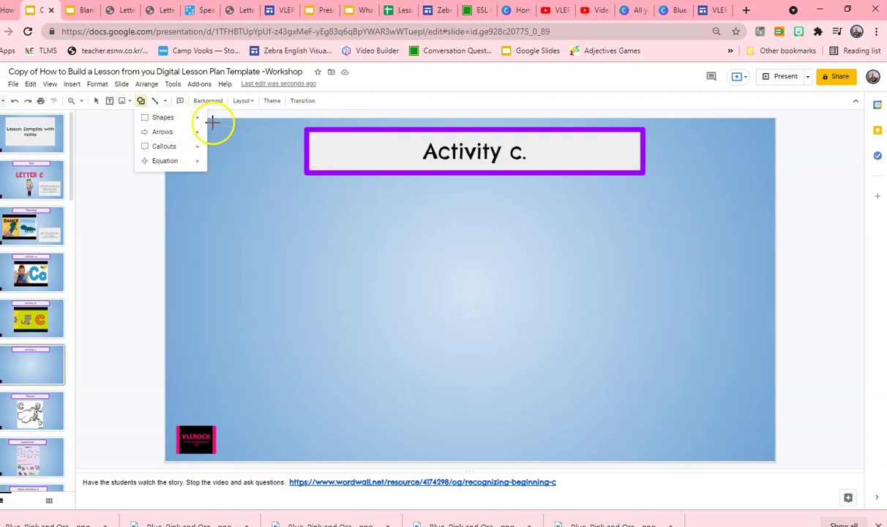
Draw a rectangle below the Activity c. title and select its Letter B Game text.
click(213, 121)
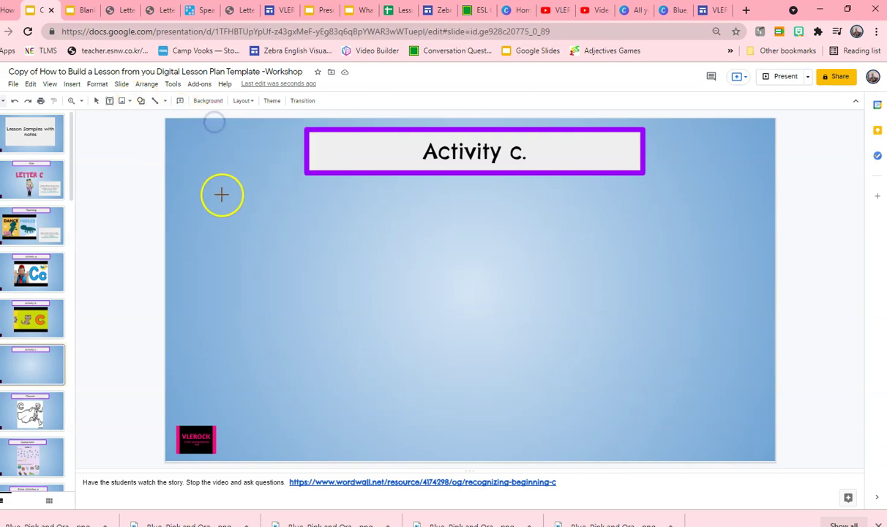
mouse_move(223, 195)
mouse_down()
mouse_move(335, 235)
mouse_move(521, 274)
mouse_up()
drag(437, 258, 523, 247)
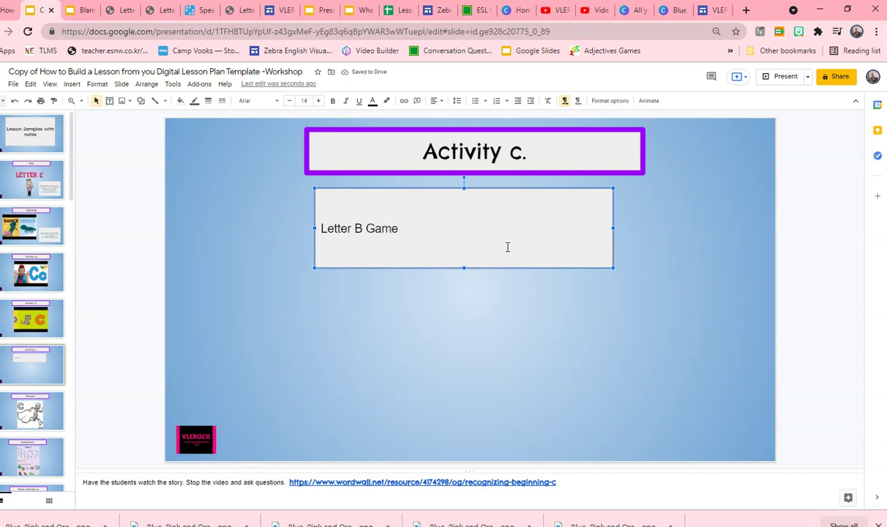
click(467, 212)
drag(404, 228, 301, 229)
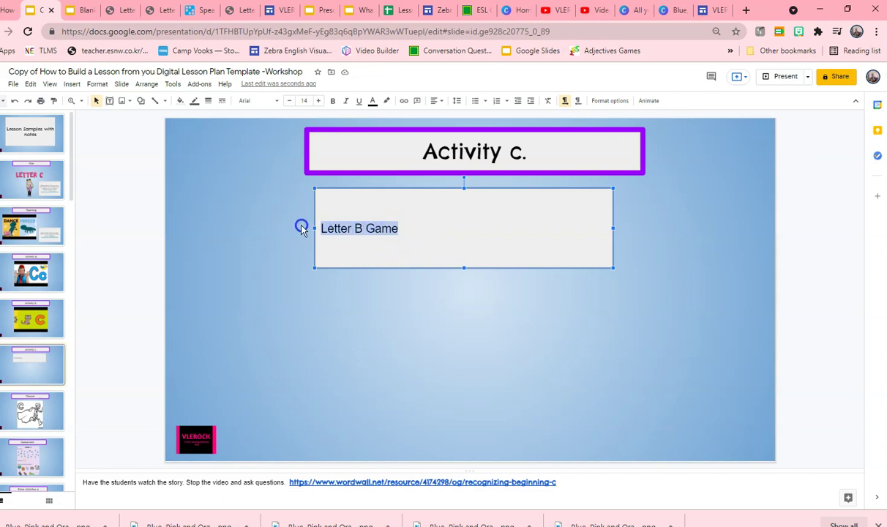
Centre the Letter B Game text horizontally and vertically (Middle) within its box.
click(438, 101)
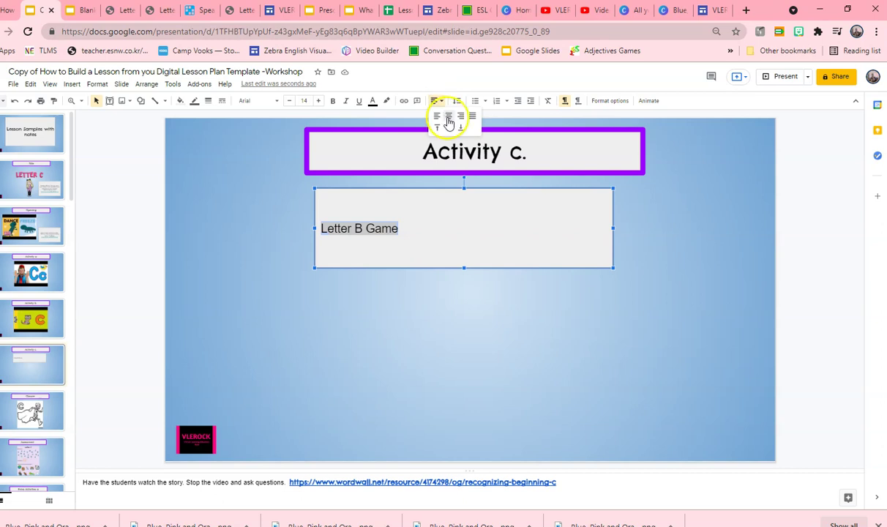
click(448, 118)
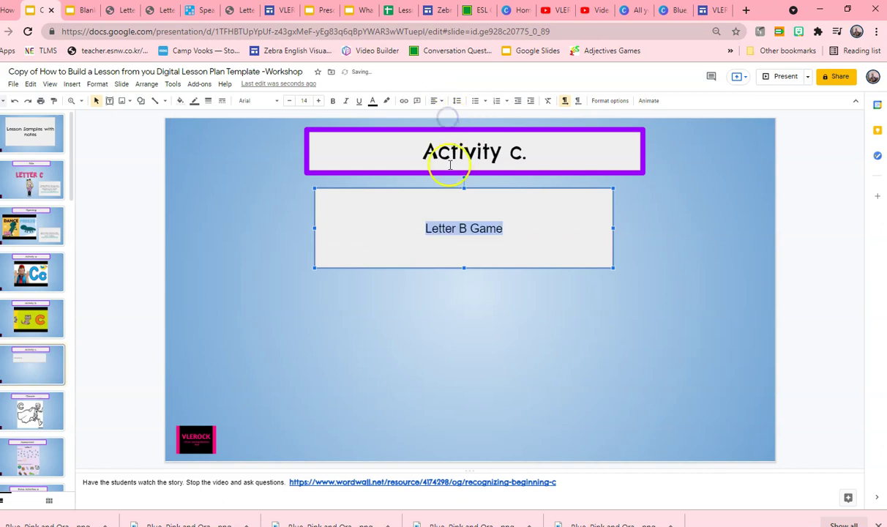
click(446, 103)
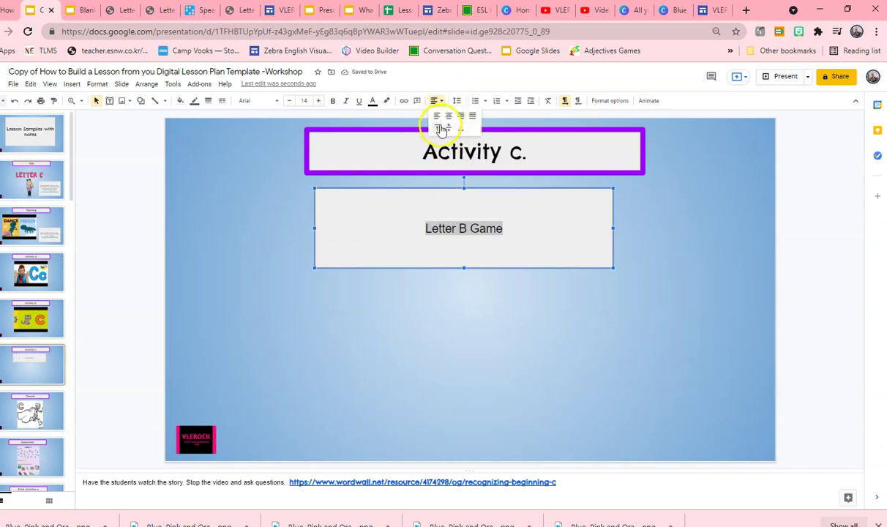
click(440, 128)
click(438, 102)
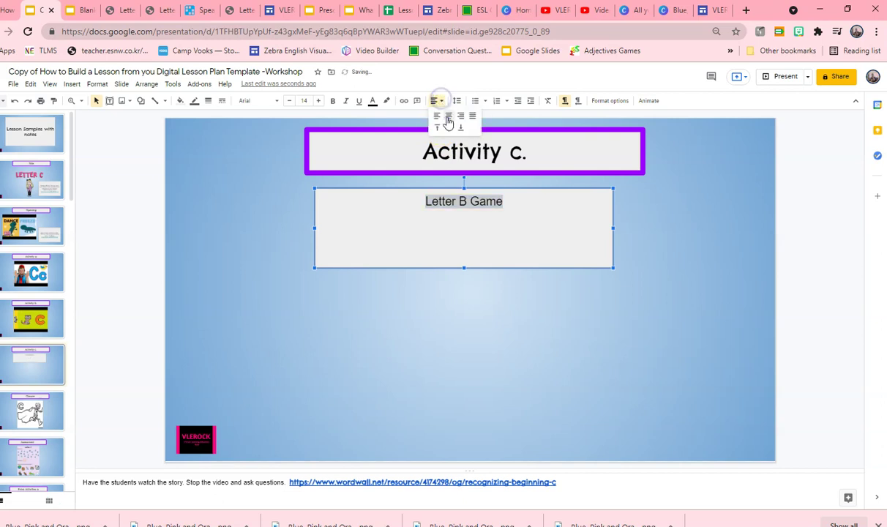
click(460, 128)
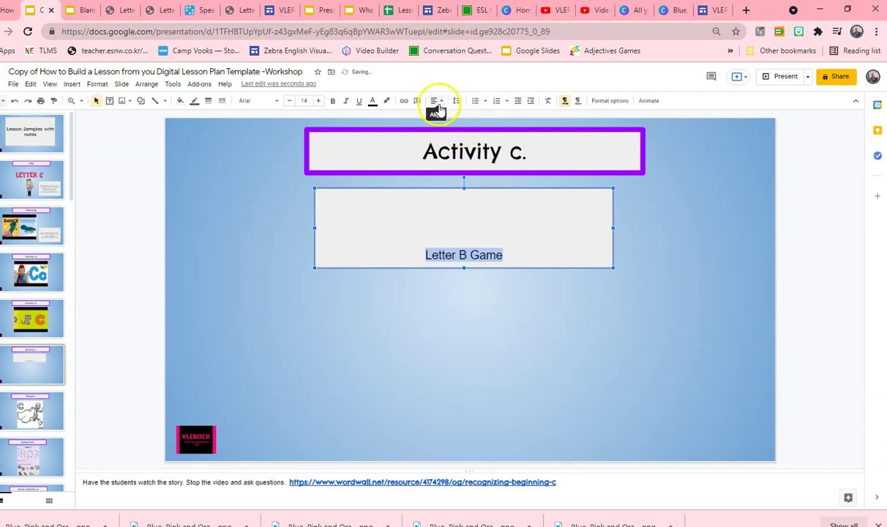
click(440, 102)
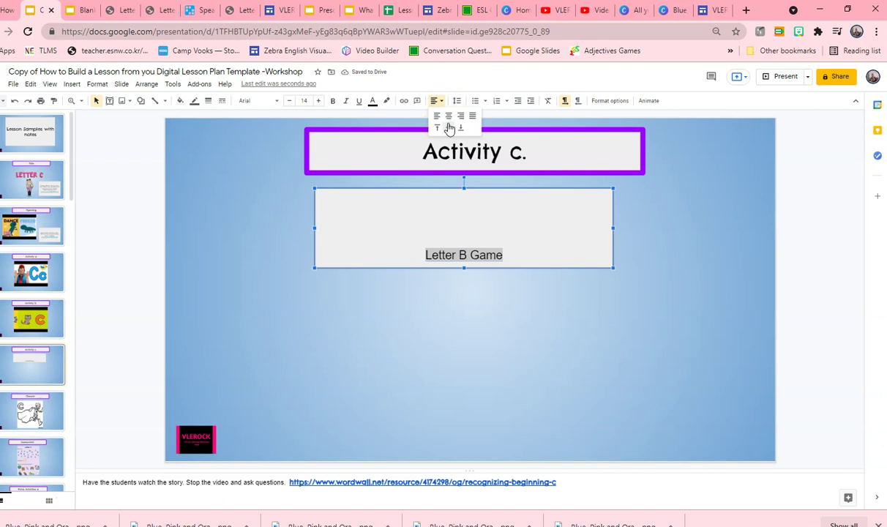
click(448, 128)
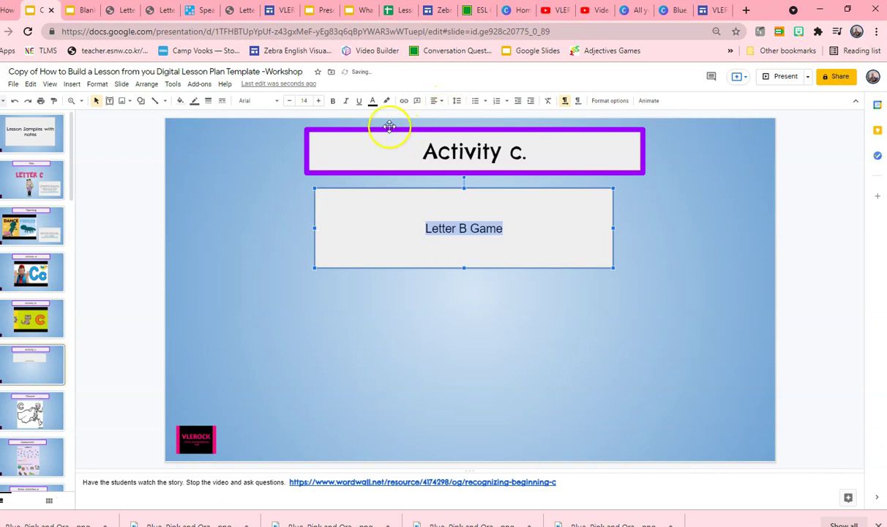
Make Letter B Game Chelsea Market at size 34, breaking Game onto a second line.
click(255, 103)
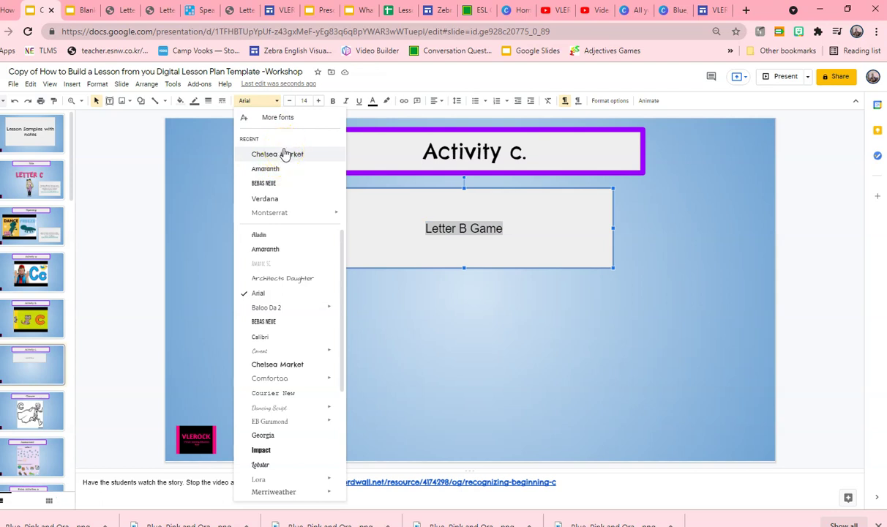
click(282, 156)
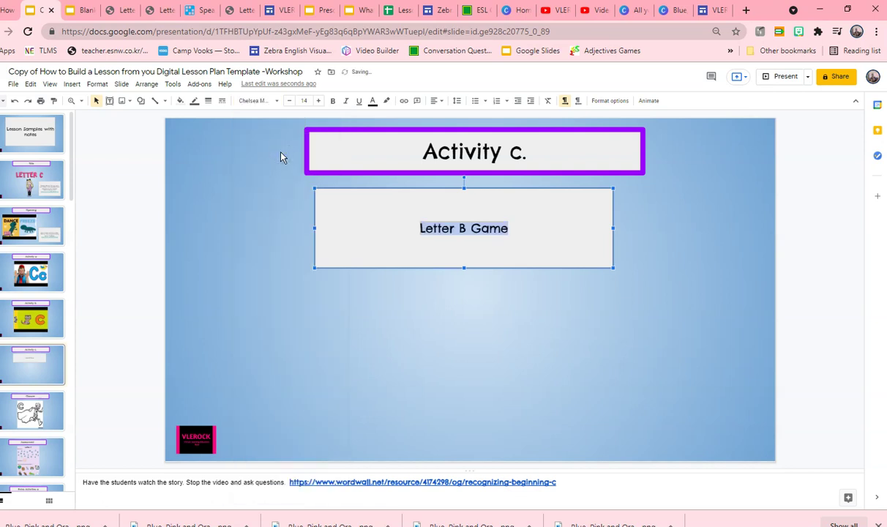
click(318, 103)
click(318, 103)
click(318, 103)
click(318, 103)
click(319, 103)
click(319, 103)
click(319, 103)
click(318, 103)
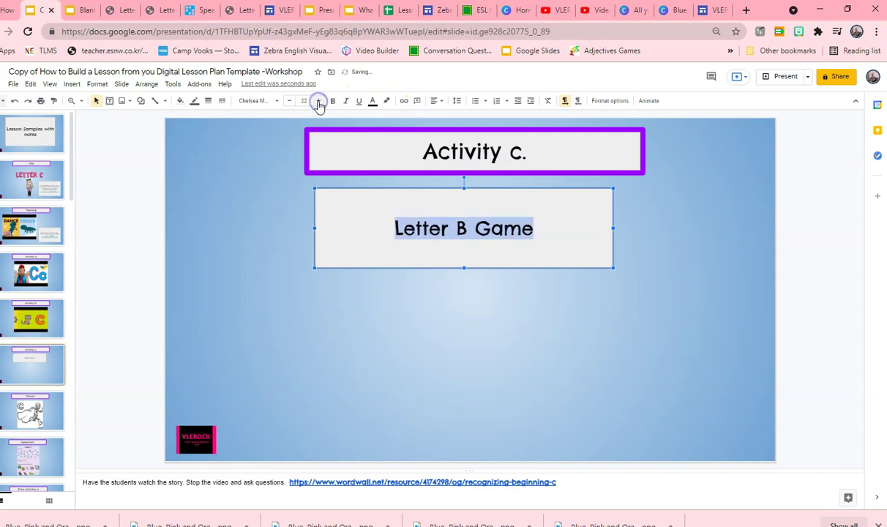
click(318, 103)
click(318, 103)
click(319, 103)
click(319, 103)
click(319, 104)
click(319, 103)
click(318, 103)
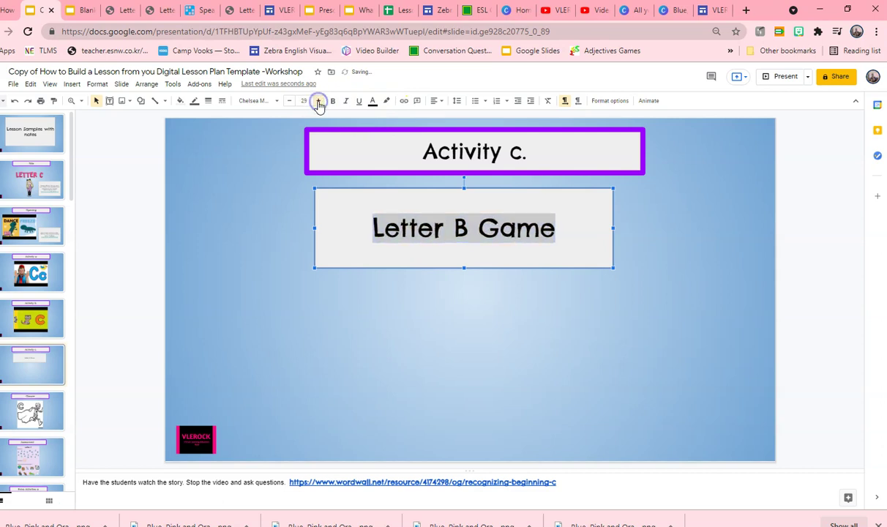
click(319, 104)
click(319, 103)
click(318, 103)
click(318, 103)
click(319, 104)
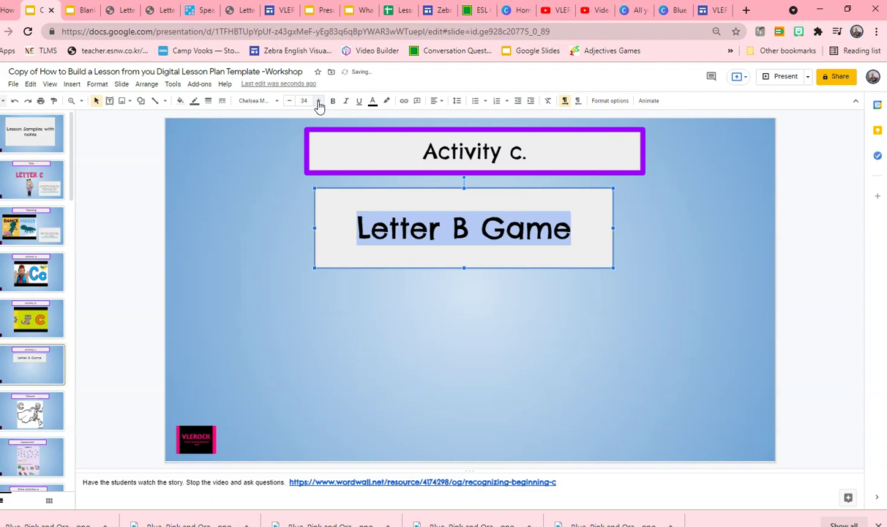
click(477, 227)
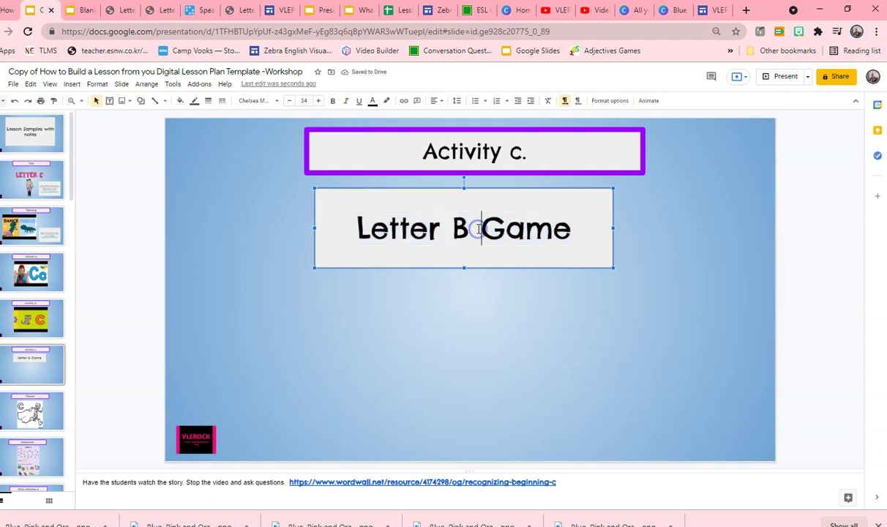
key(Return)
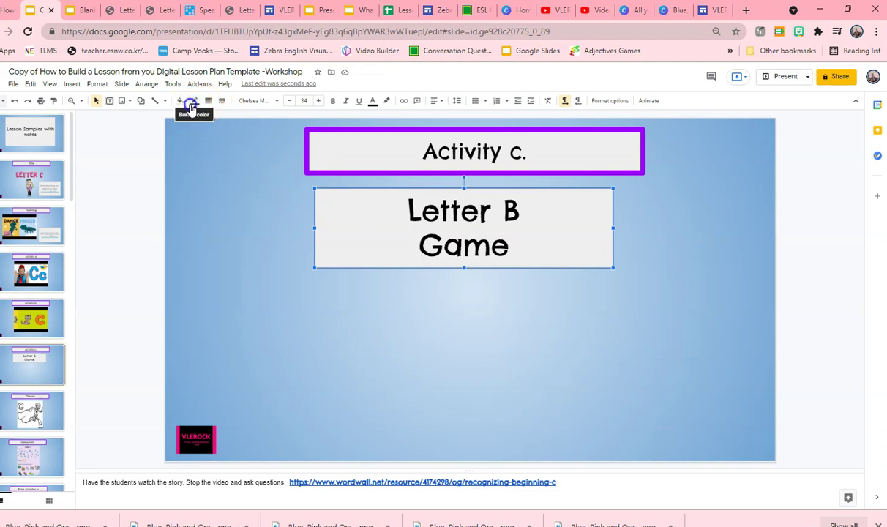
Give the Letter B Game box a thin purple border.
click(194, 101)
click(272, 187)
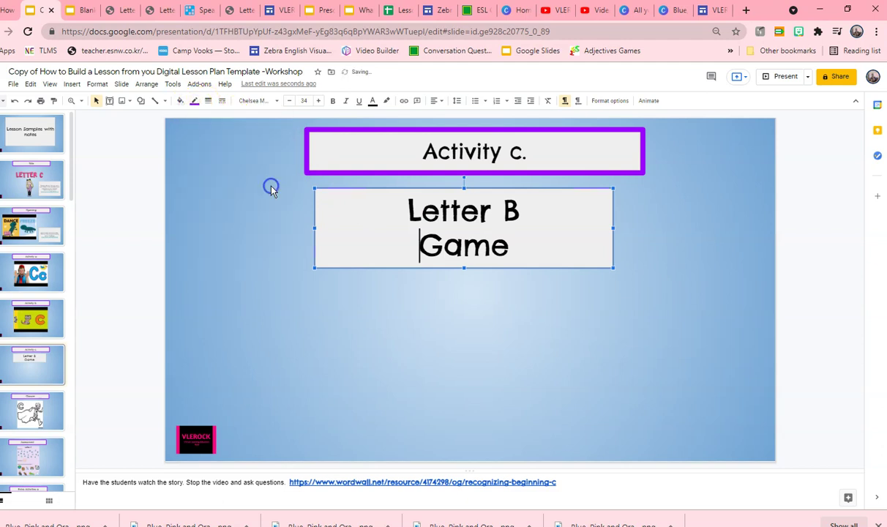
click(208, 102)
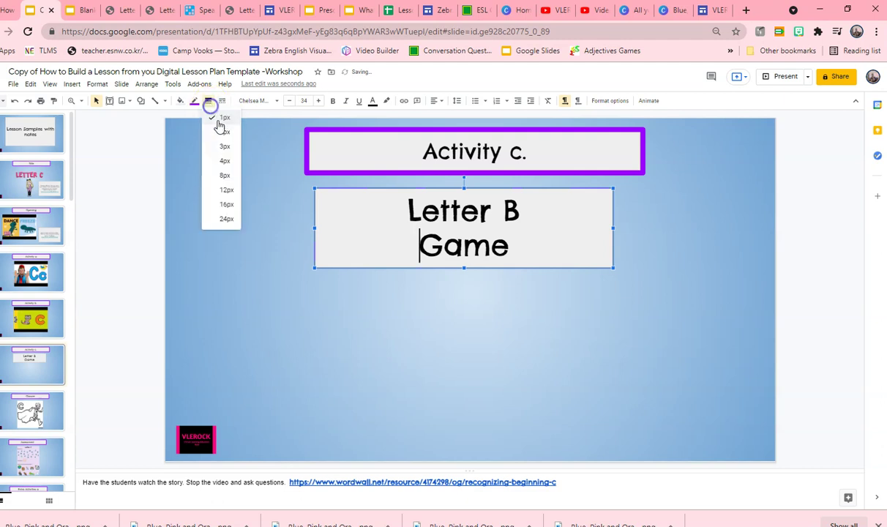
click(230, 190)
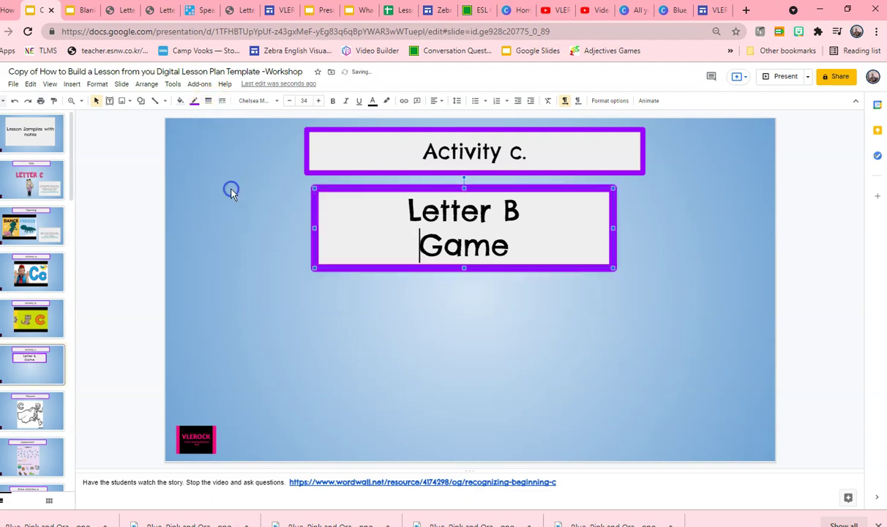
click(208, 101)
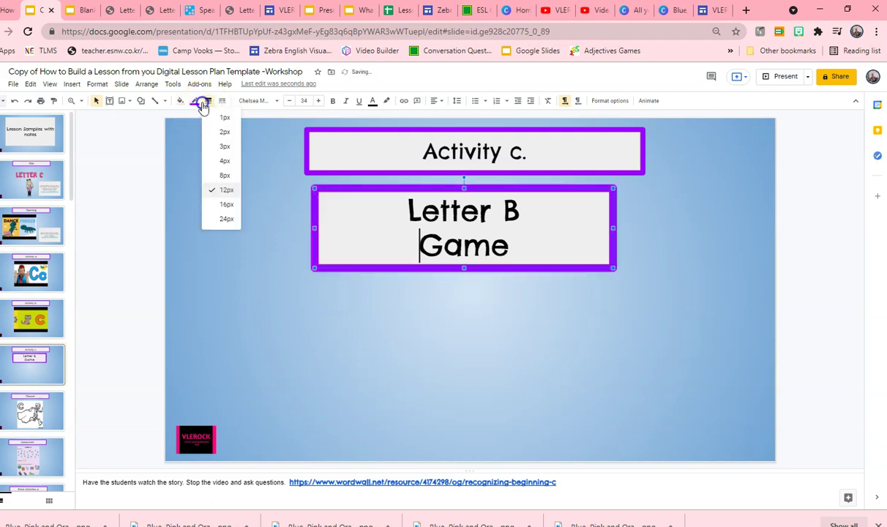
click(224, 161)
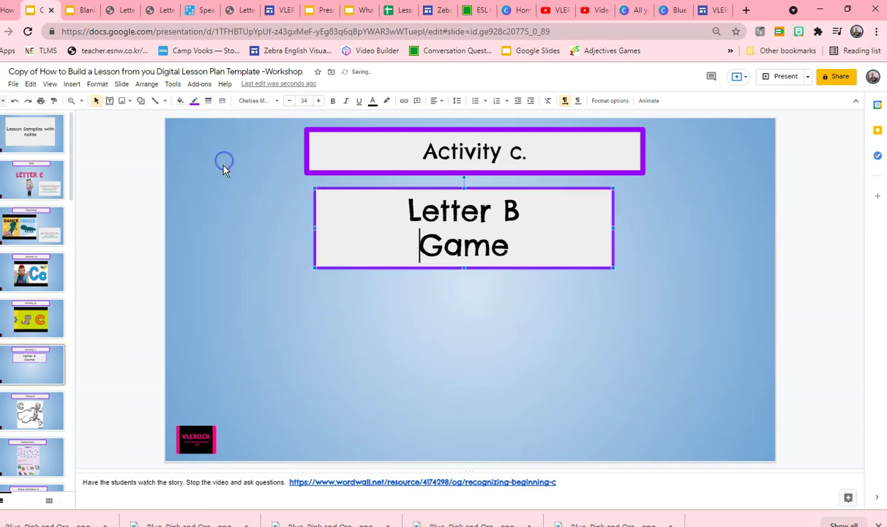
Fill the box with a purple gradient and move it lower on the slide.
click(180, 101)
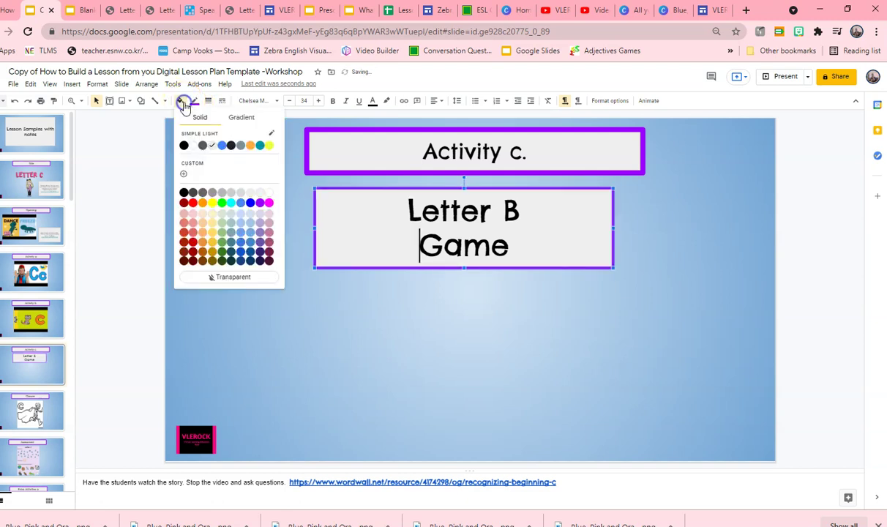
click(236, 118)
click(249, 240)
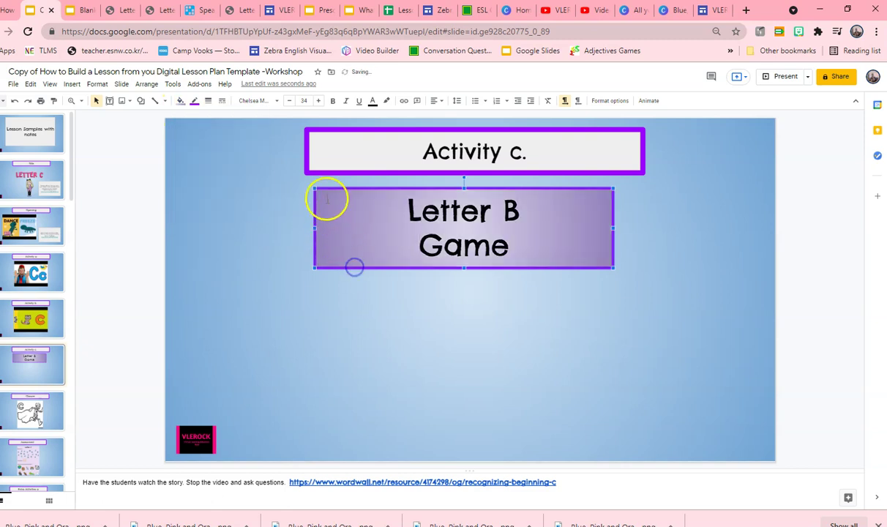
click(243, 198)
drag(331, 193, 339, 252)
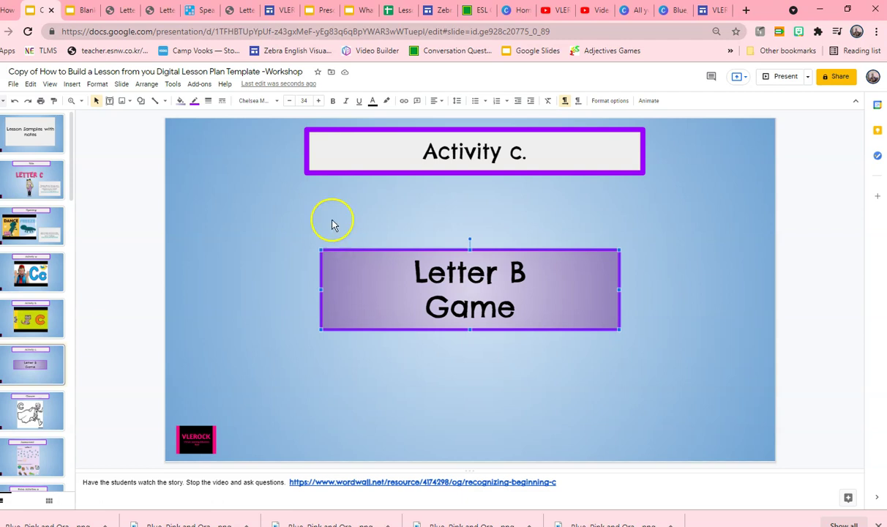
In Wordwall, browse My Activities and open the Living Room activity.
click(202, 12)
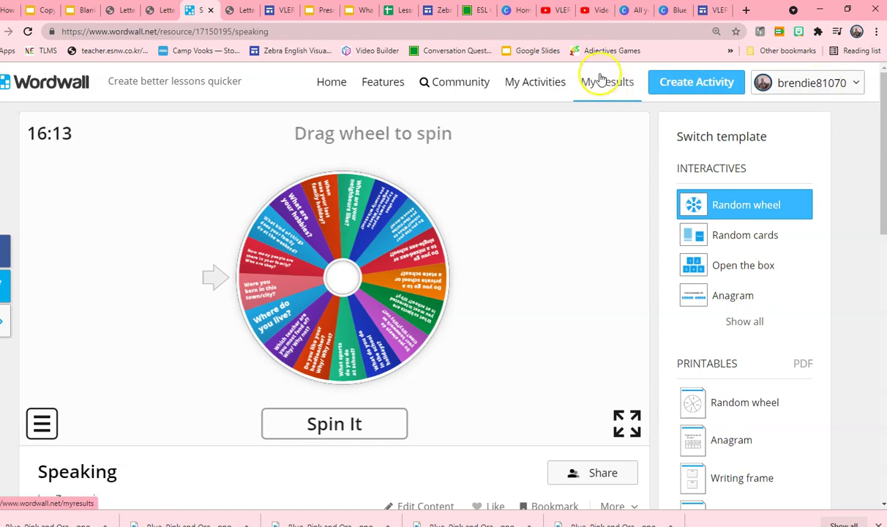
click(535, 84)
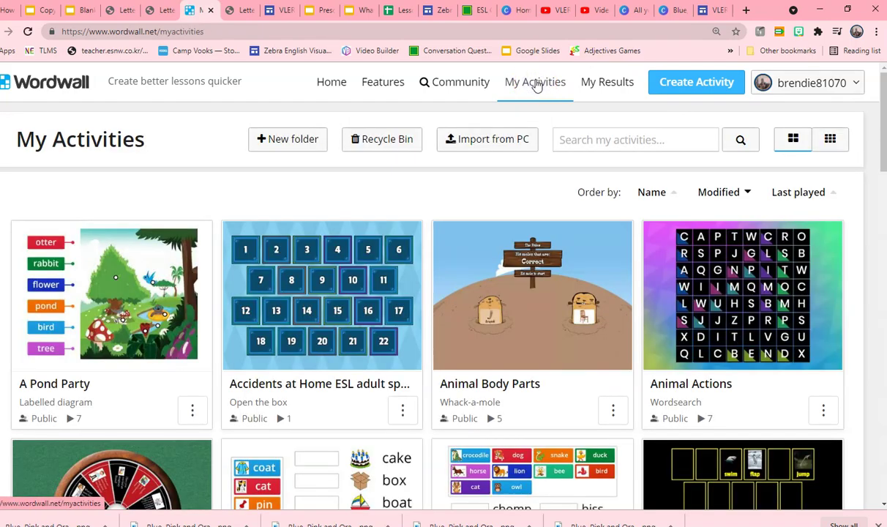
scroll(536, 86, down, 20)
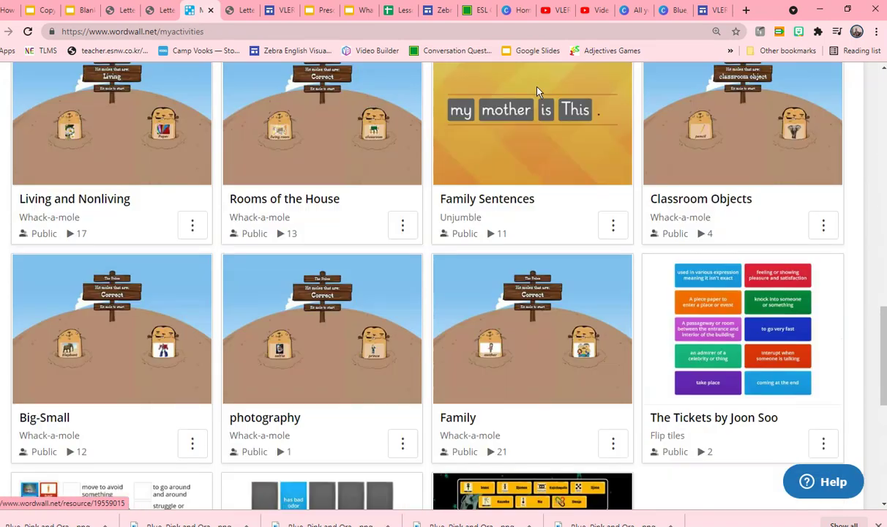
scroll(537, 91, up, 10)
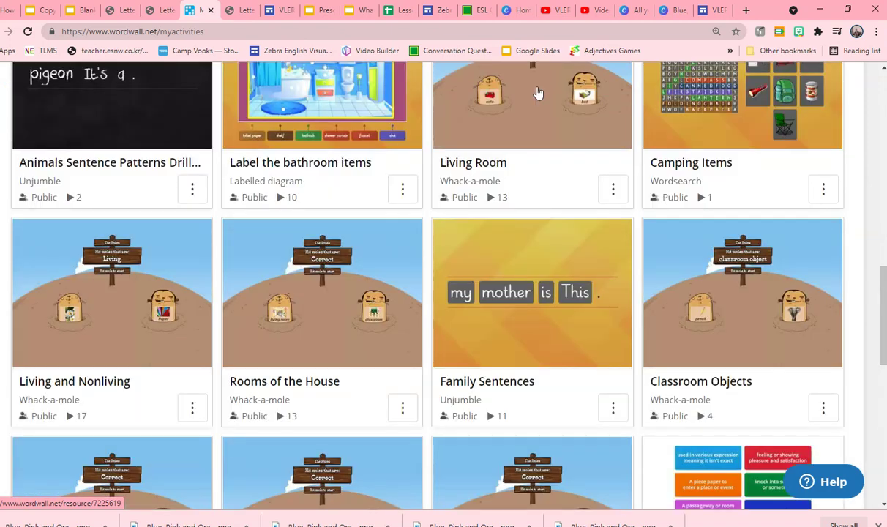
scroll(538, 91, up, 2)
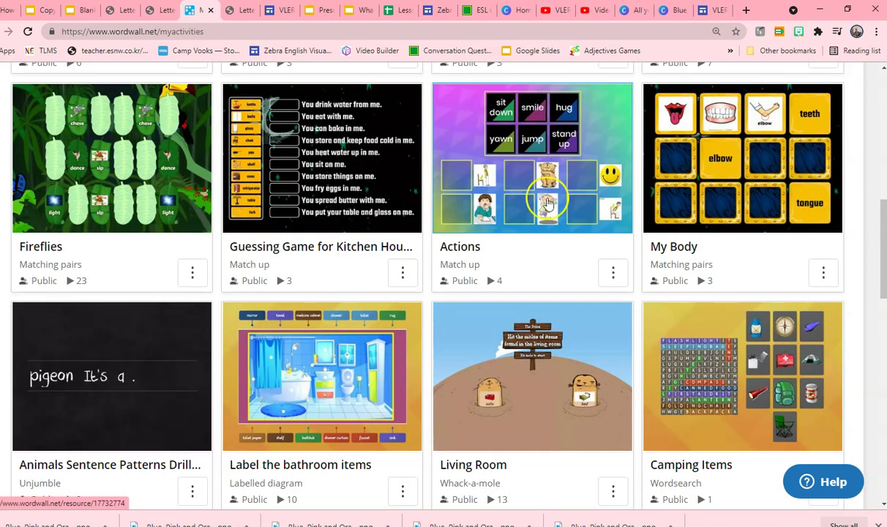
click(525, 348)
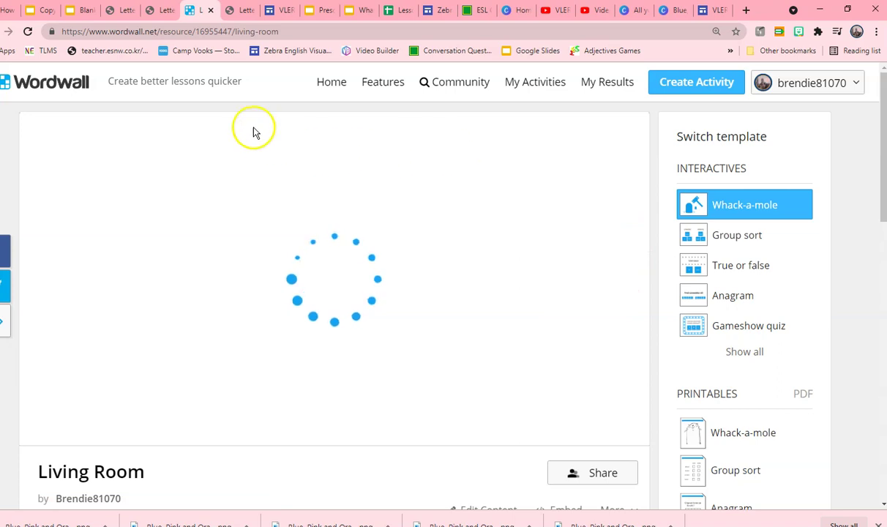
Open the Accidents at Home activity and switch its template to Random cards.
click(541, 92)
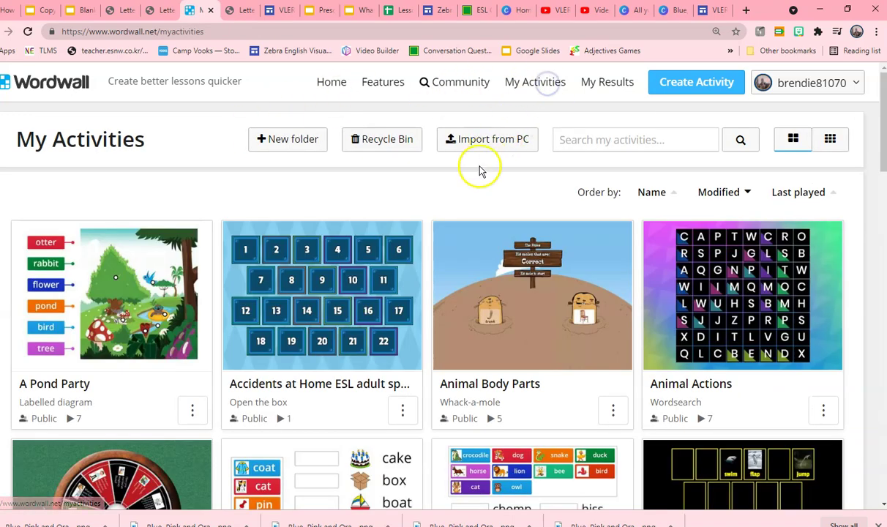
click(358, 255)
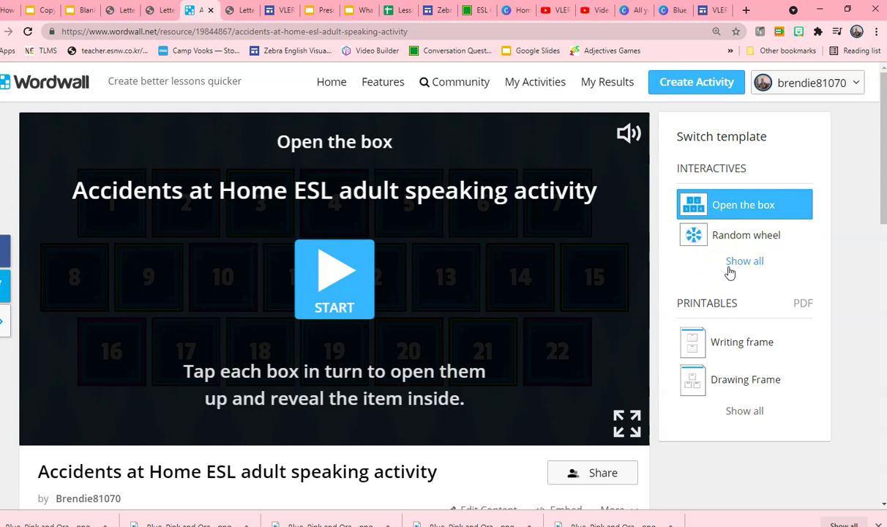
click(730, 270)
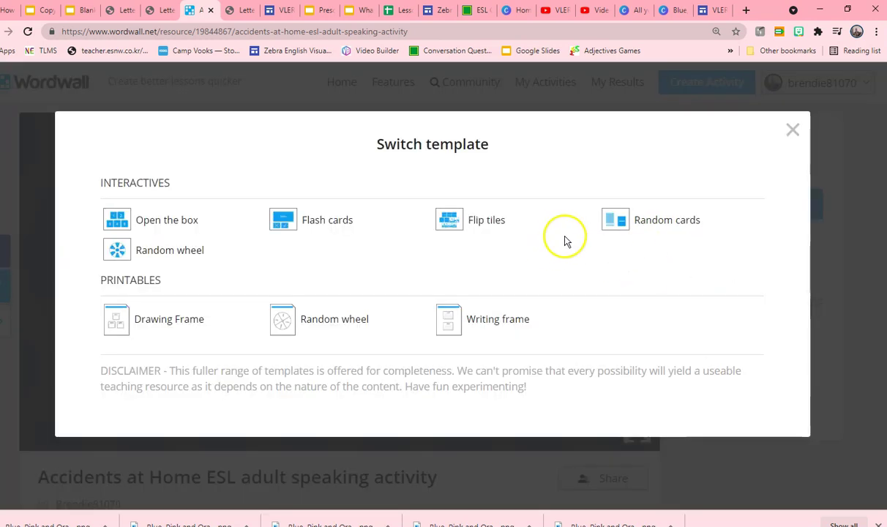
click(622, 236)
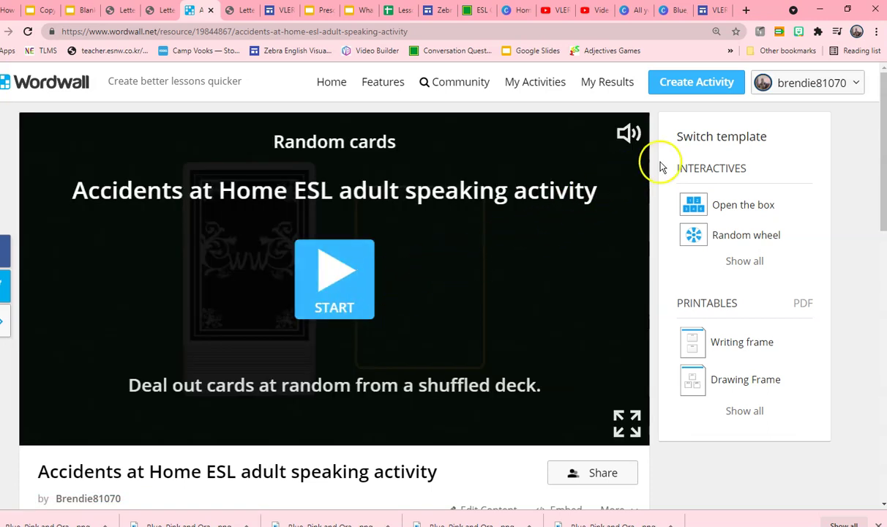
Search Wordwall's Community for 'letter b' and scroll through the 10000+ results.
click(420, 90)
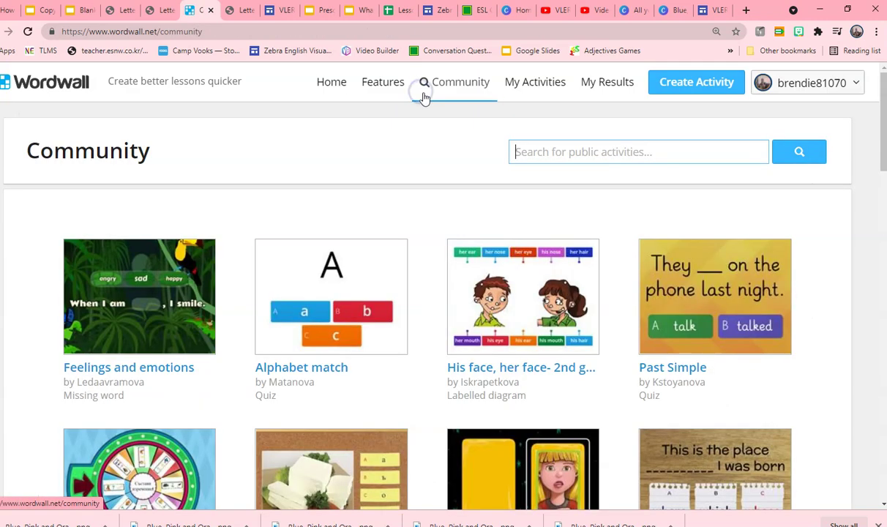
click(545, 152)
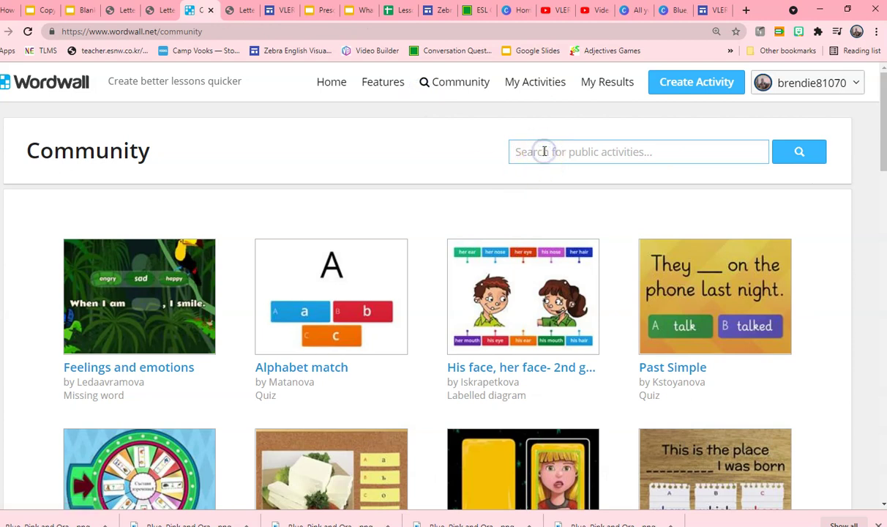
text(let)
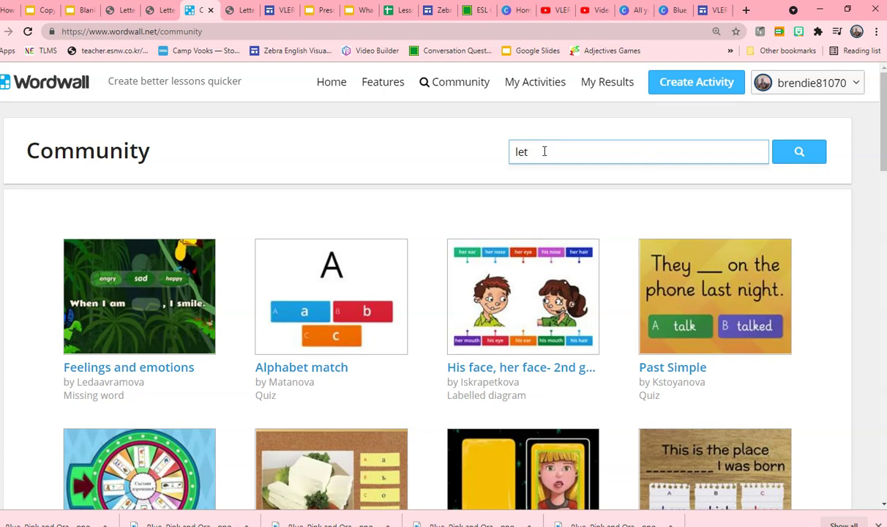
text(ter b)
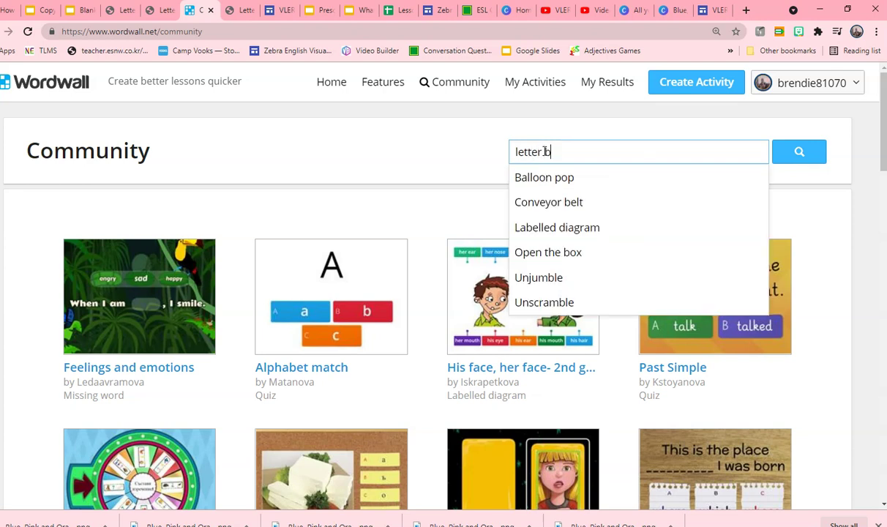
key(Return)
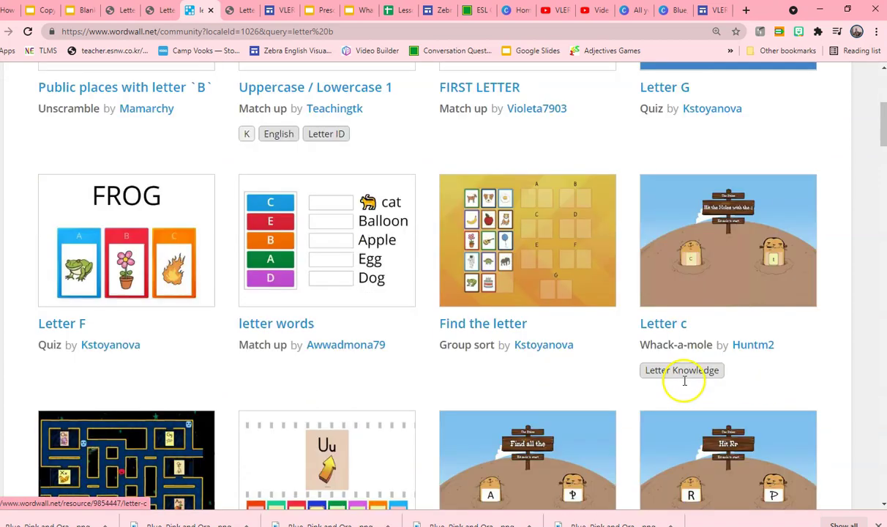
scroll(684, 381, down, 4)
scroll(684, 384, up, 4)
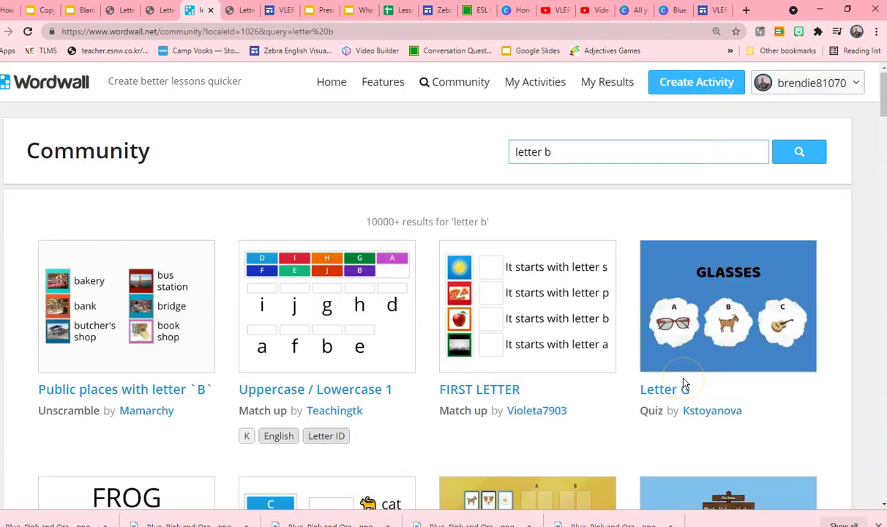
scroll(685, 384, down, 4)
scroll(686, 386, up, 4)
scroll(686, 388, down, 4)
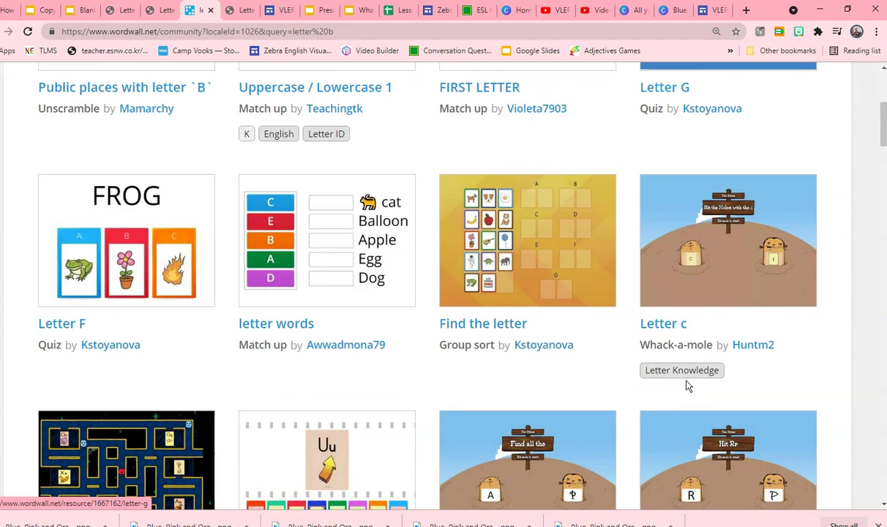
scroll(687, 386, up, 4)
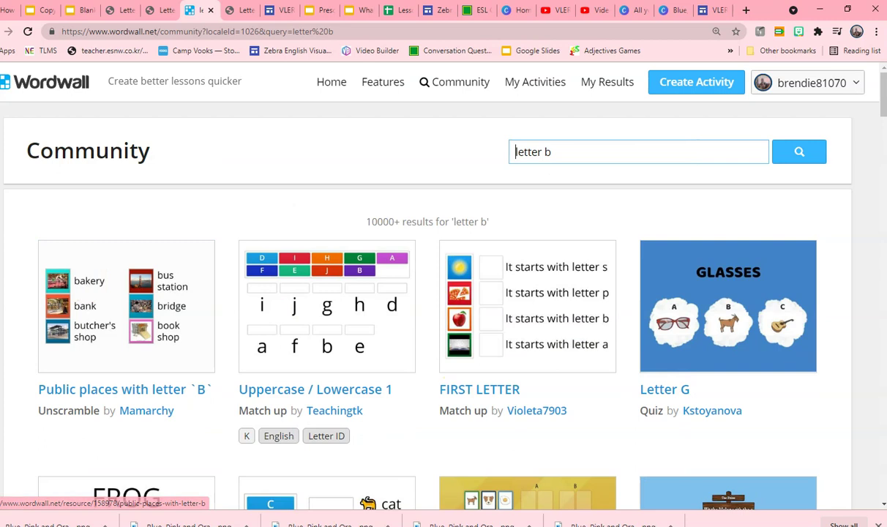
Snip the 'Public places with letter B' result card with Snipping Tool.
key(alt+Tab)
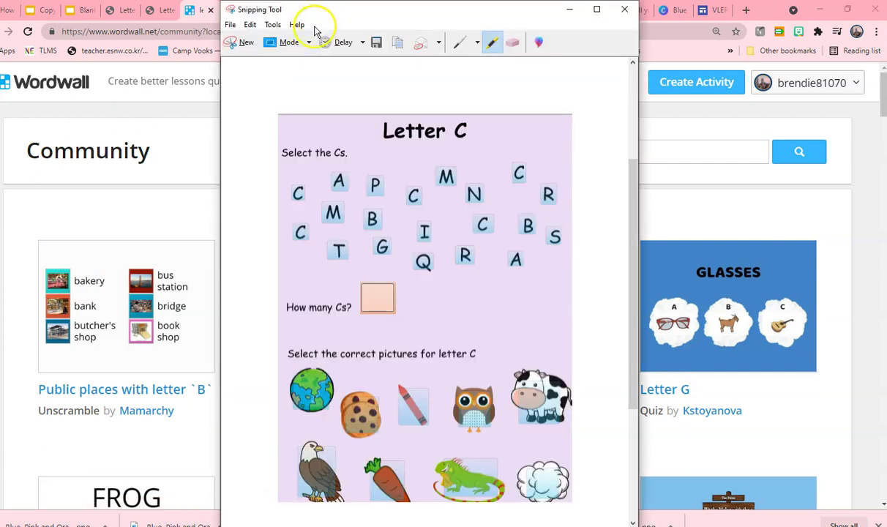
click(243, 45)
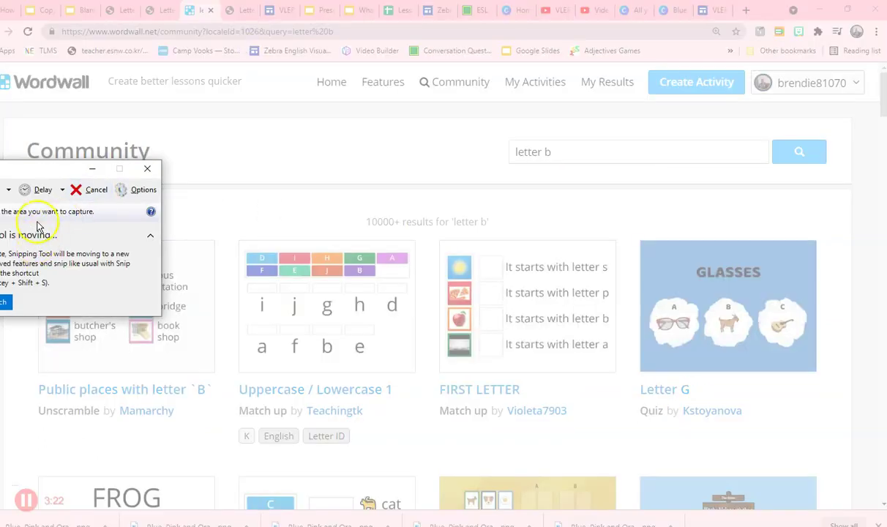
drag(44, 164, 404, 97)
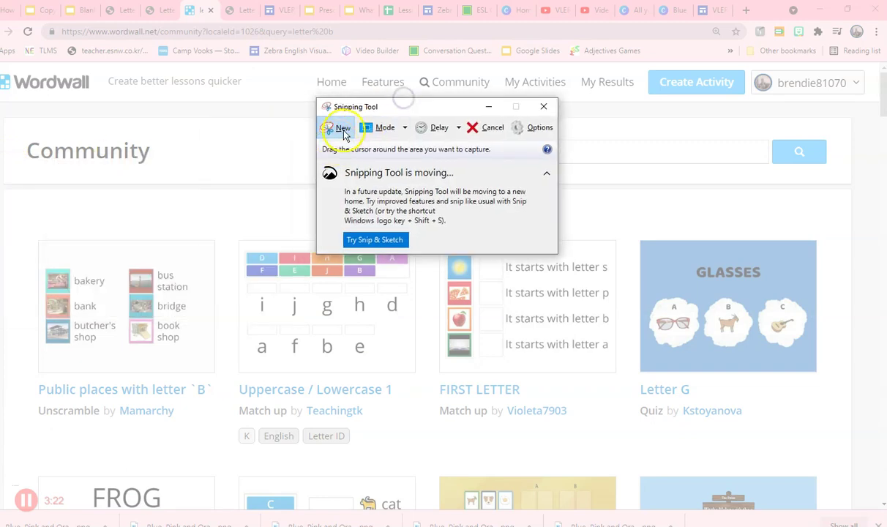
key(Escape)
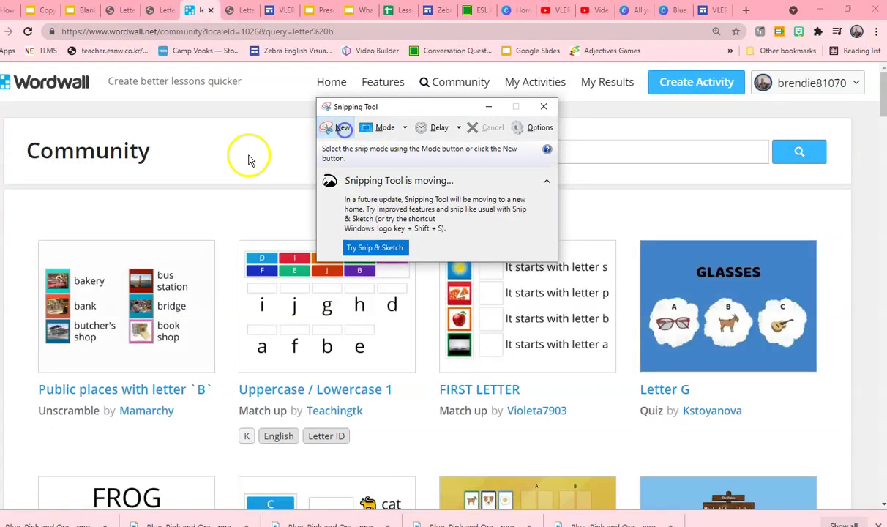
click(337, 129)
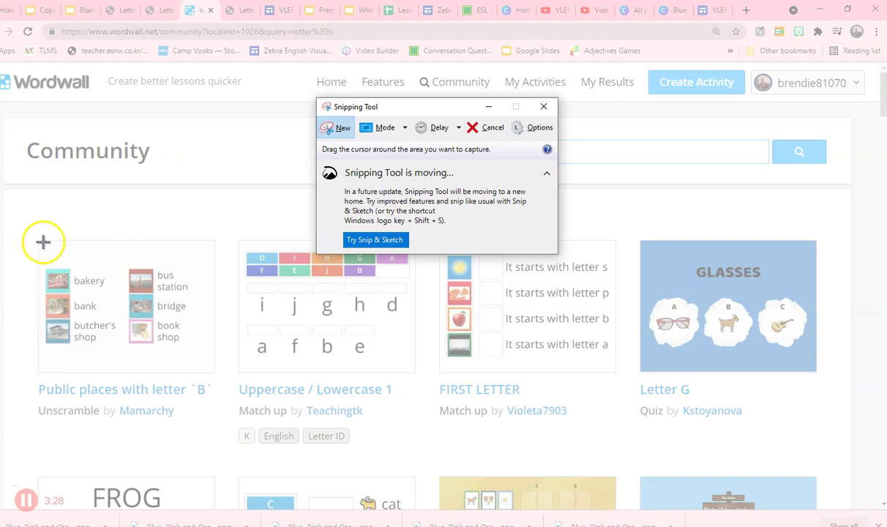
drag(43, 242, 210, 359)
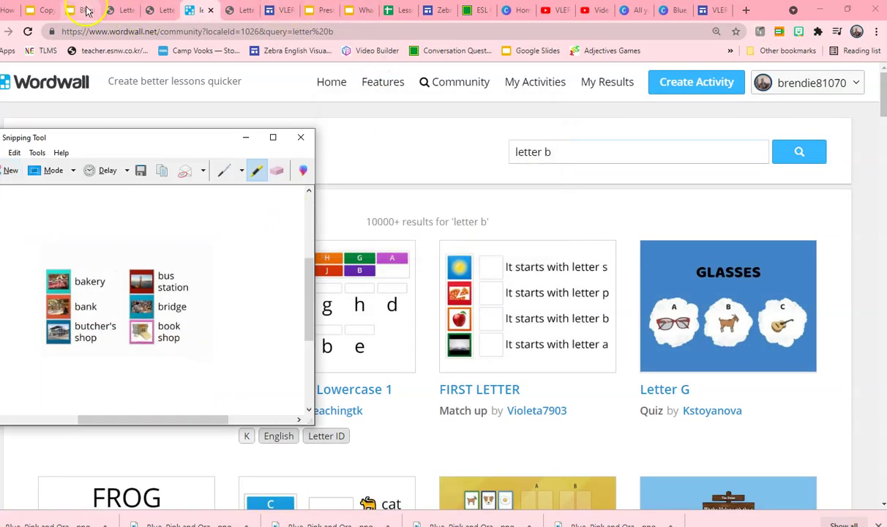
Raise the Letter B Game box and paste the snipped picture centred beneath it.
click(46, 10)
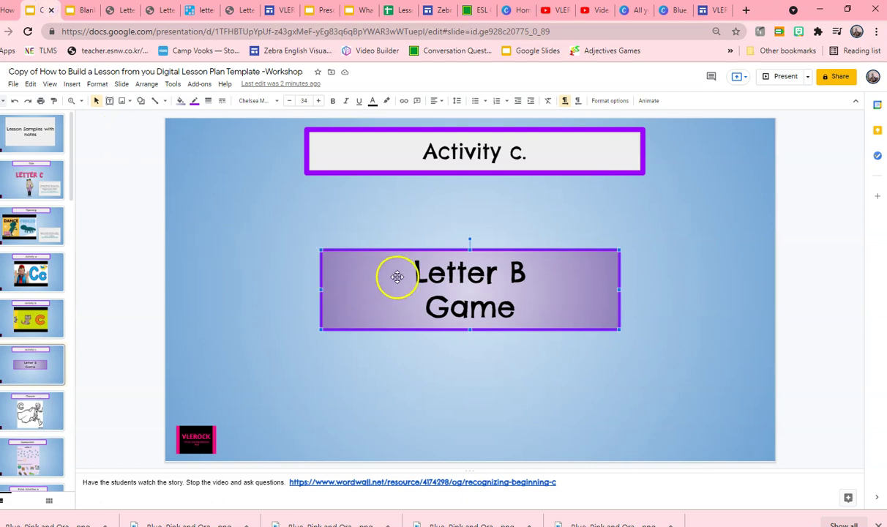
drag(397, 277, 402, 225)
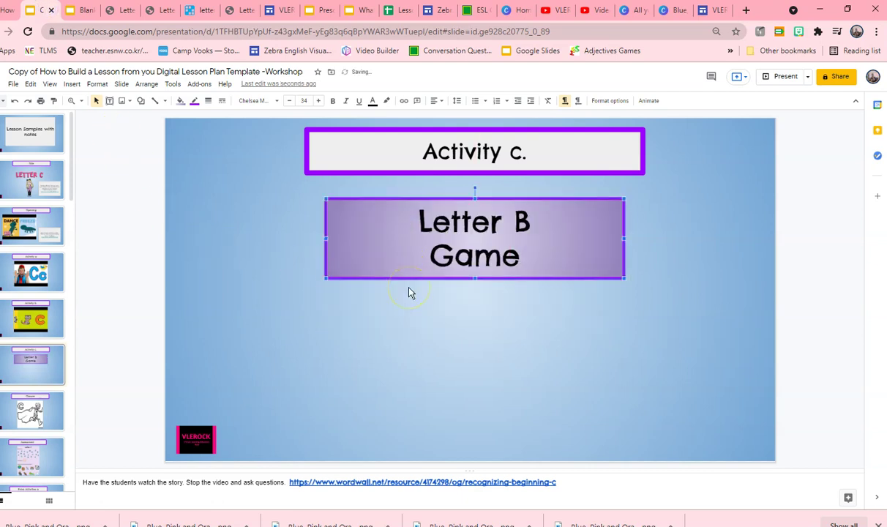
key(ctrl+v)
drag(317, 337, 516, 335)
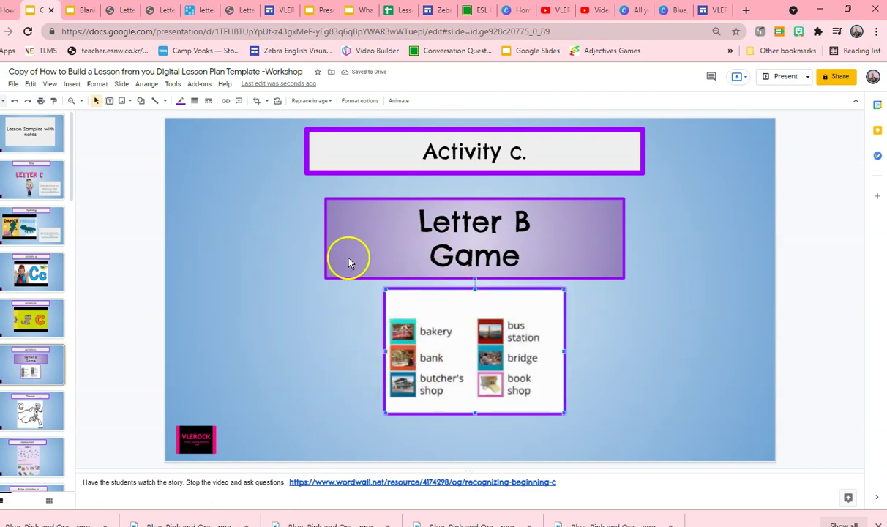
click(432, 229)
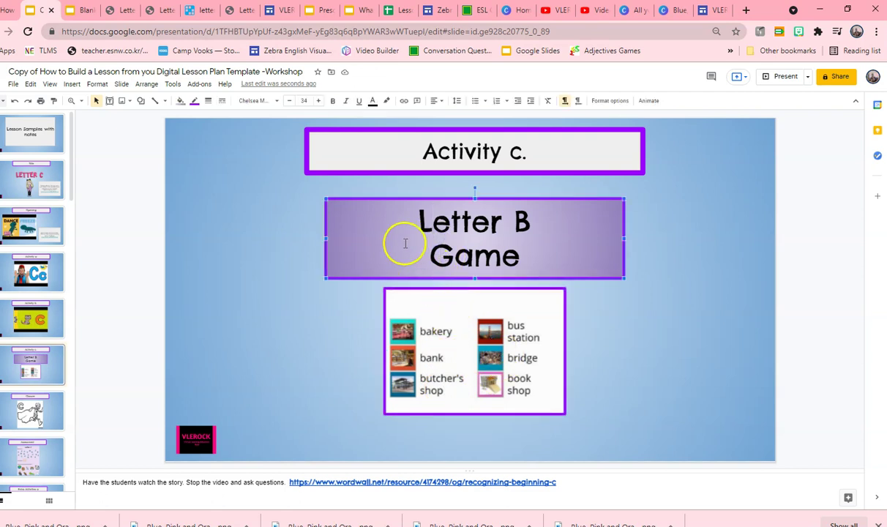
click(448, 377)
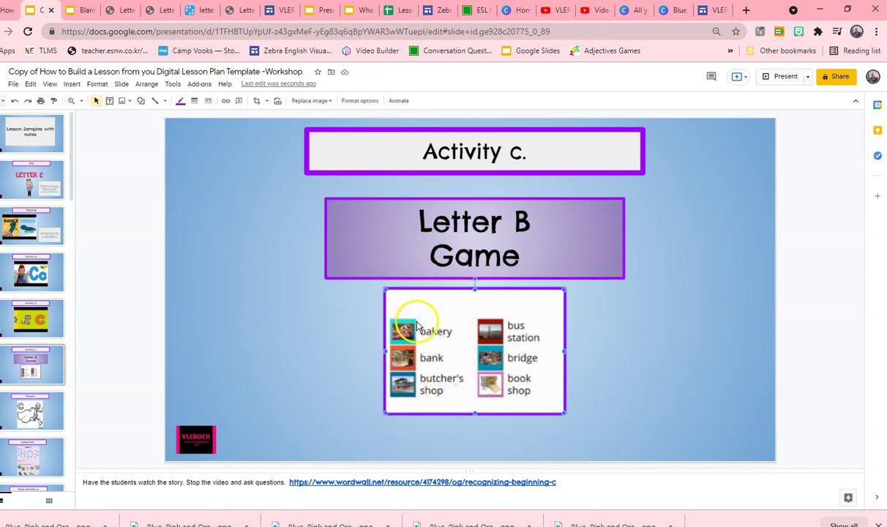
click(407, 259)
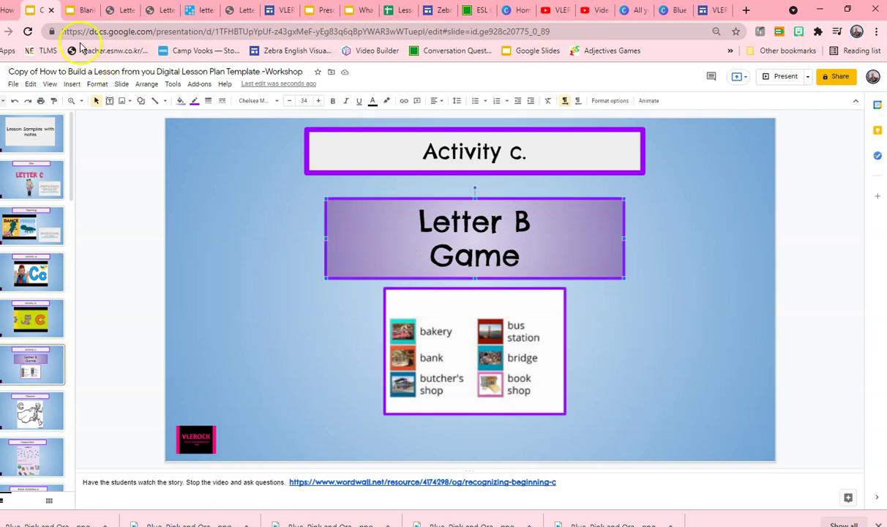
Copy the address of the Wordwall 'letter b' results page.
click(197, 12)
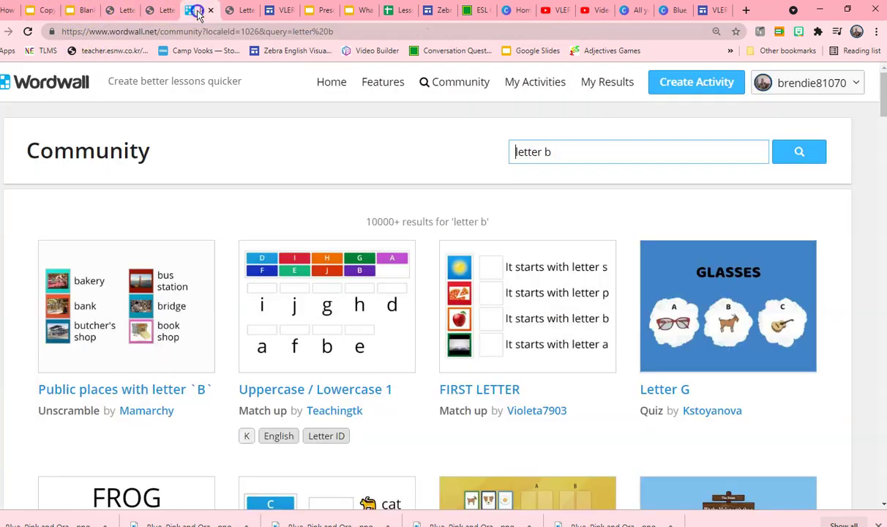
click(350, 31)
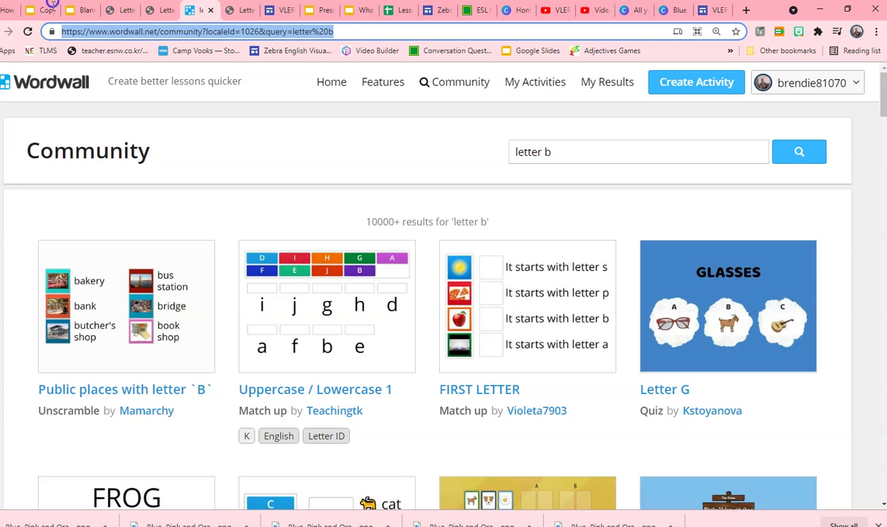
right_click(93, 33)
click(121, 119)
click(39, 14)
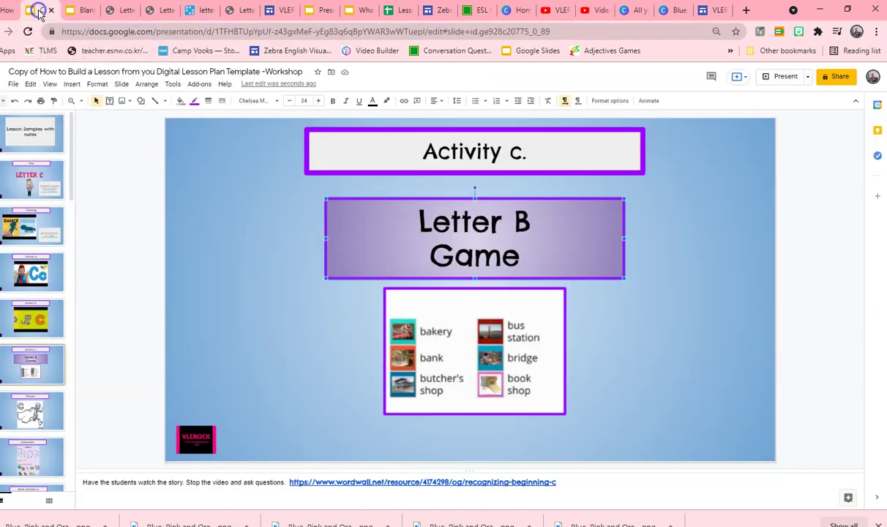
Hyperlink the Letter B Game box to the copied Wordwall address.
click(327, 223)
click(403, 101)
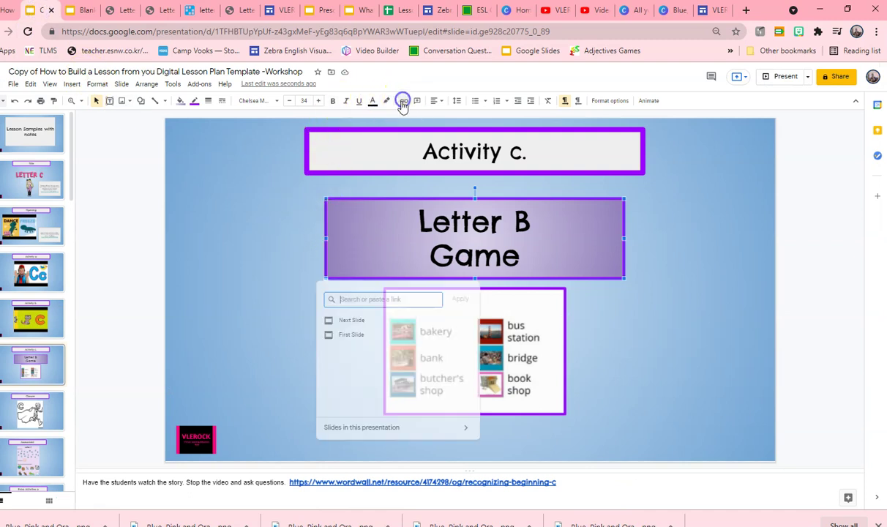
key(ctrl+v)
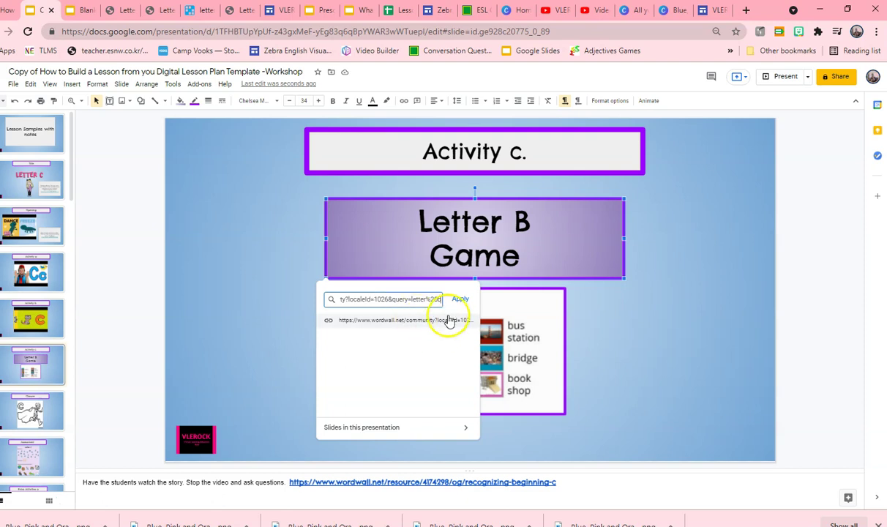
click(463, 298)
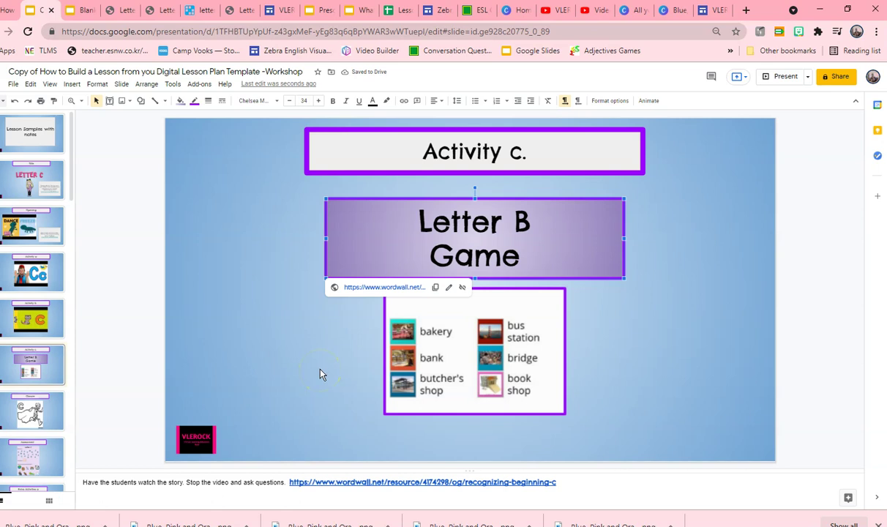
click(404, 353)
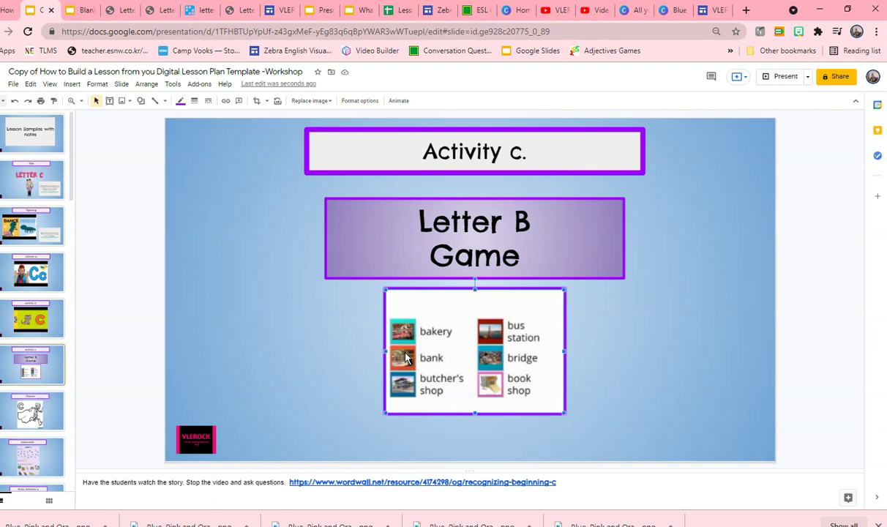
Copy the Wordwall results address and attach it as a link on the screenshot image.
click(194, 10)
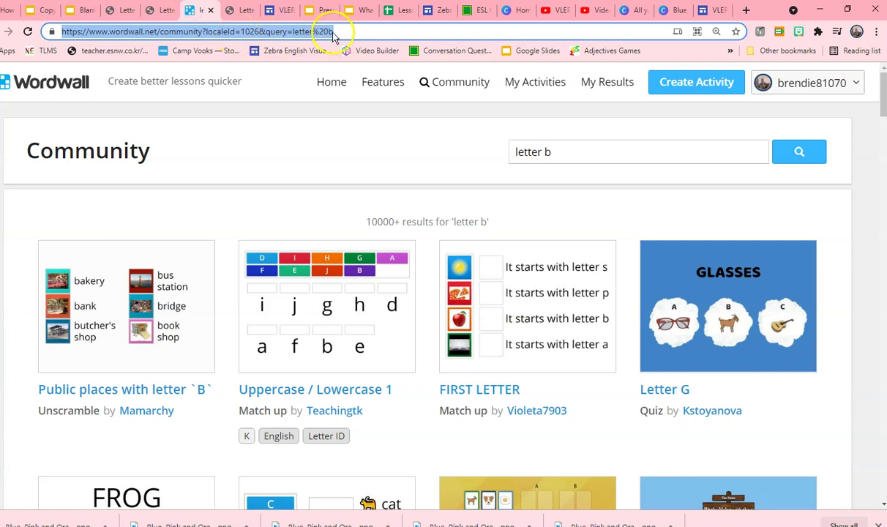
right_click(163, 33)
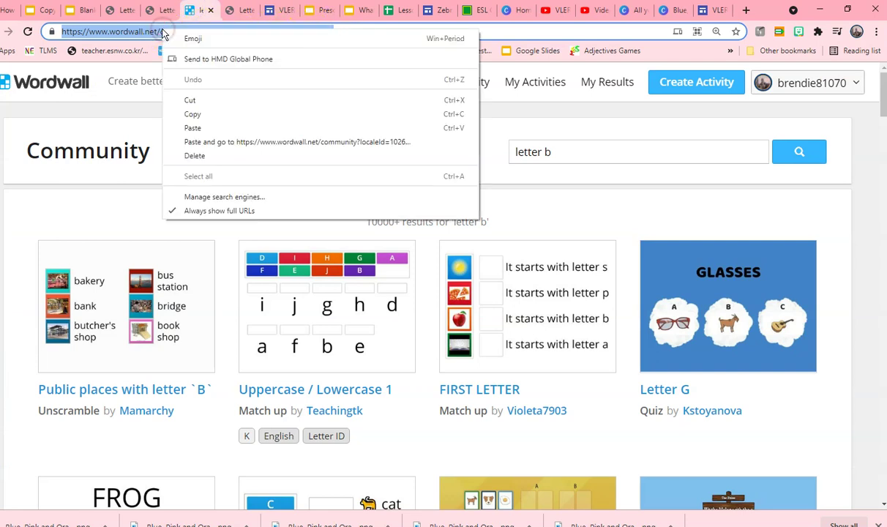
click(199, 115)
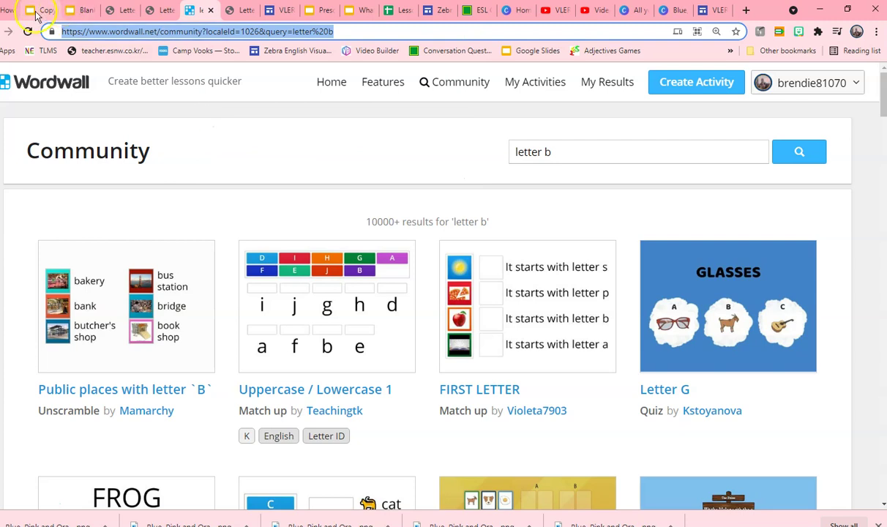
click(46, 11)
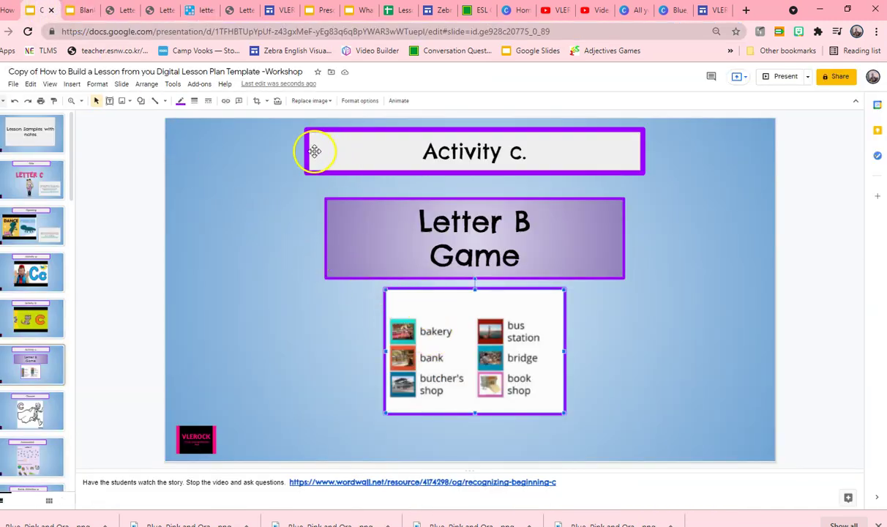
click(225, 104)
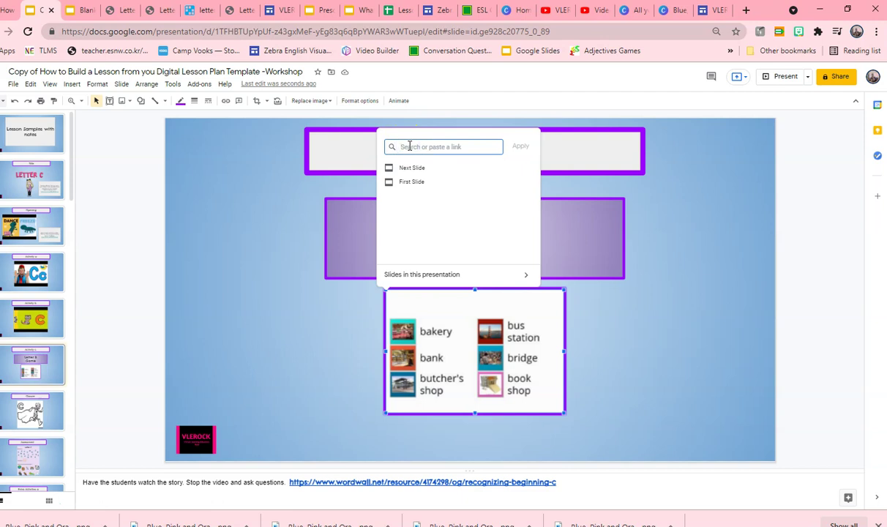
key(ctrl+v)
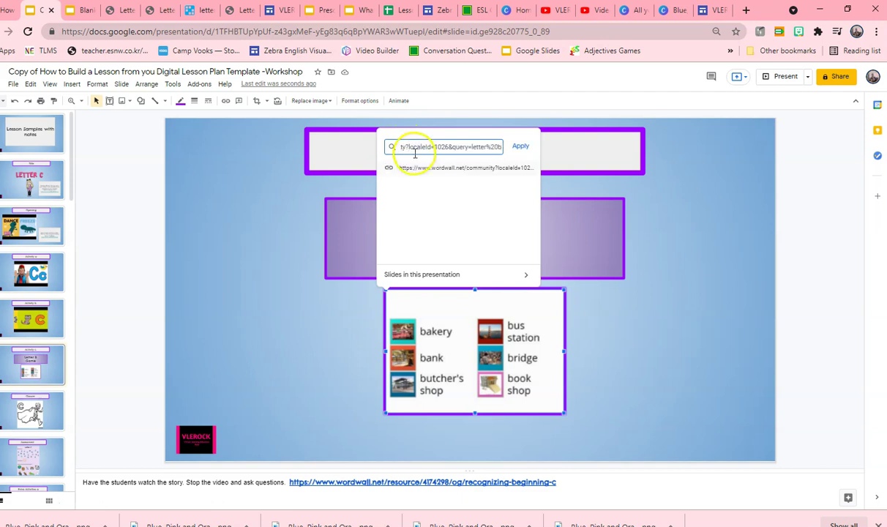
click(520, 146)
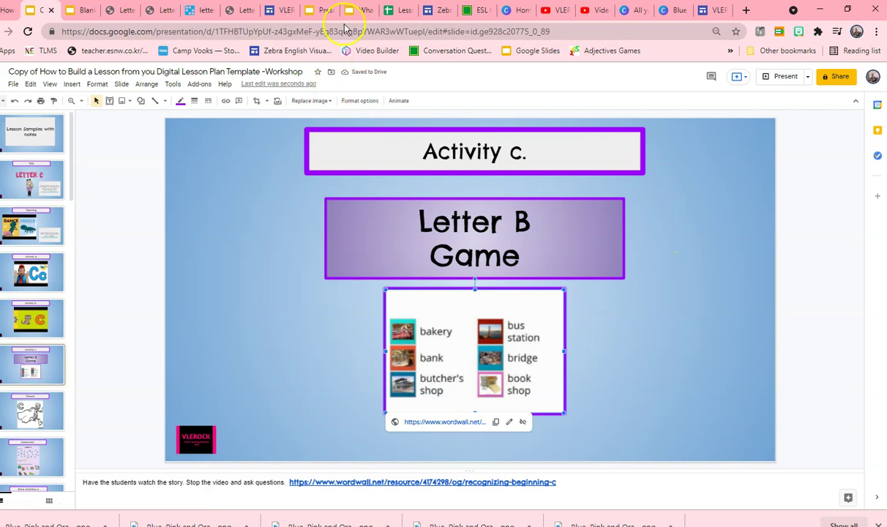
Start the slideshow and follow the screenshot's link to Wordwall's 'Public places with letter B' activity.
click(786, 76)
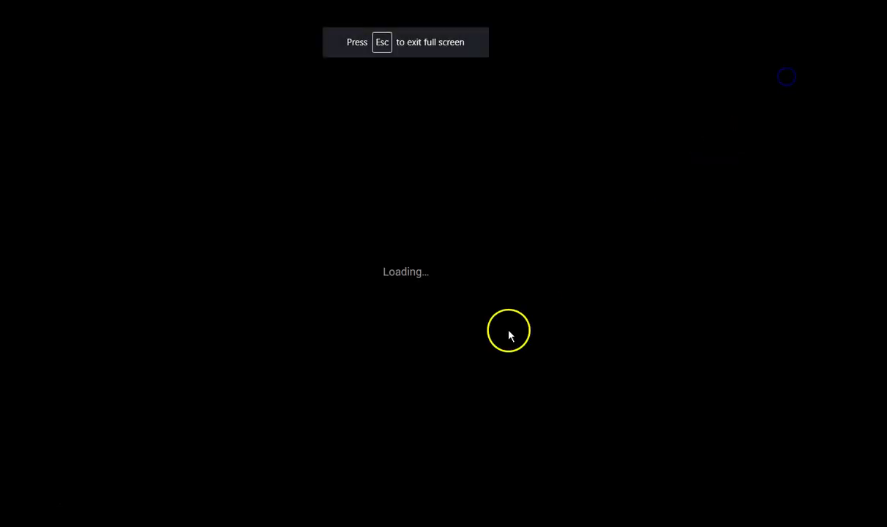
click(344, 415)
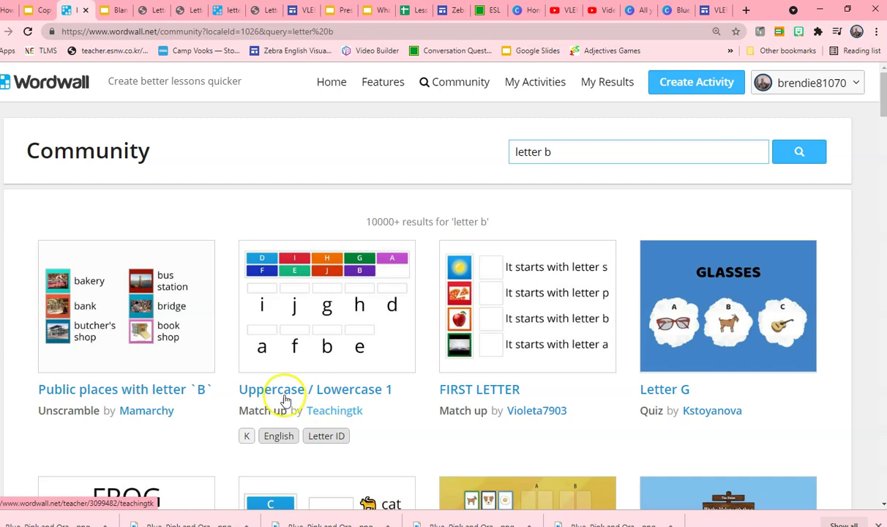
click(150, 366)
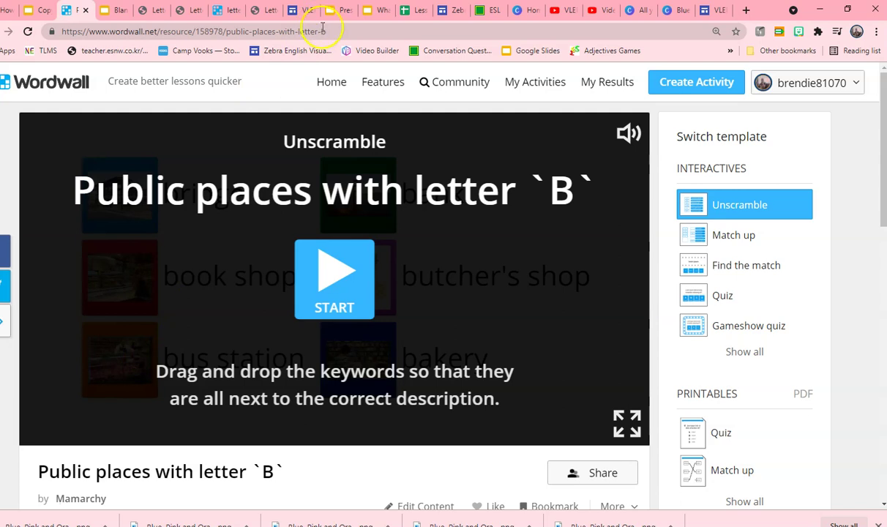
Copy the activity page's full URL and return to the lesson slides.
drag(340, 31, 66, 28)
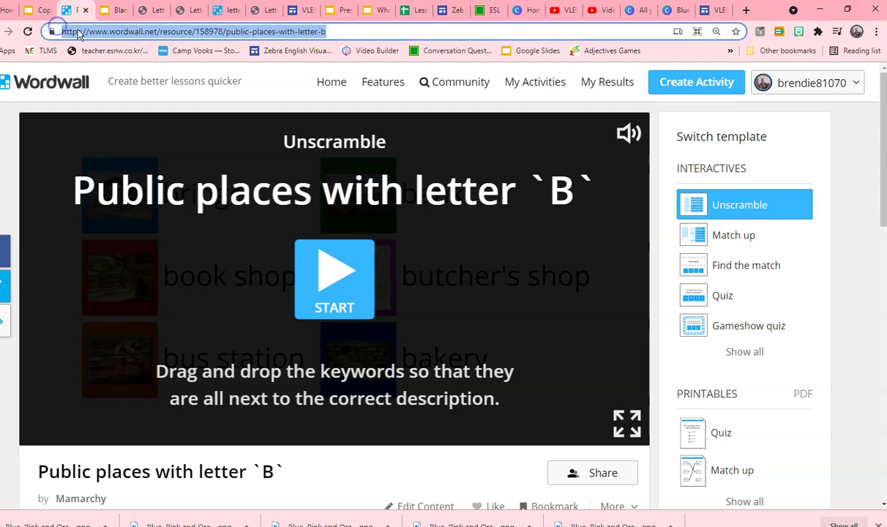
right_click(79, 34)
click(104, 110)
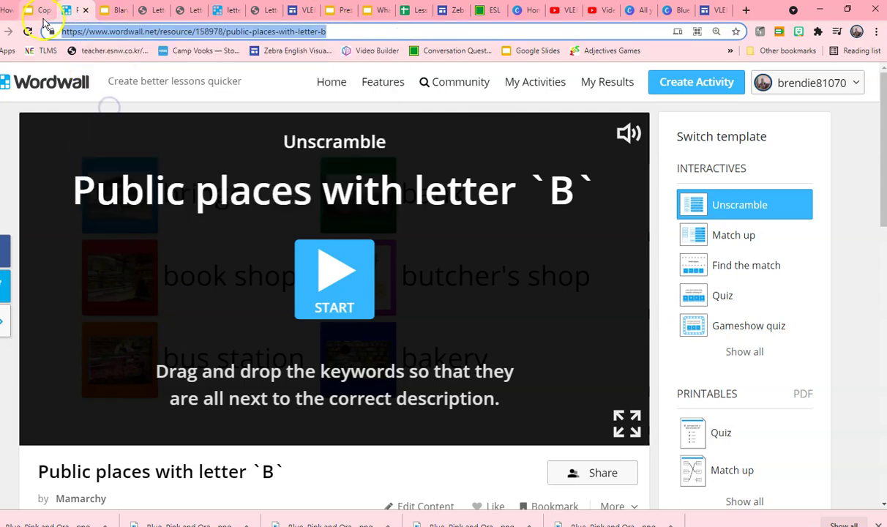
click(43, 19)
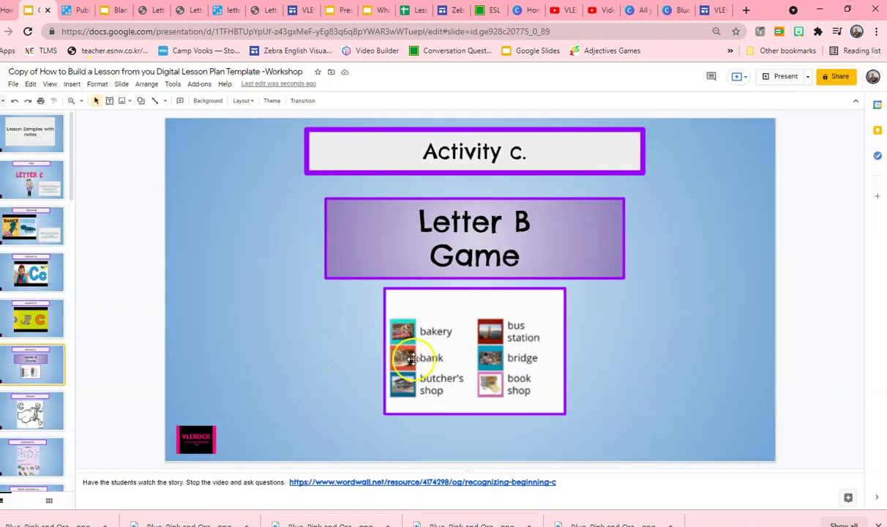
Replace the Wordwall screenshot's link with the copied 'Public places with letter B' address.
click(381, 374)
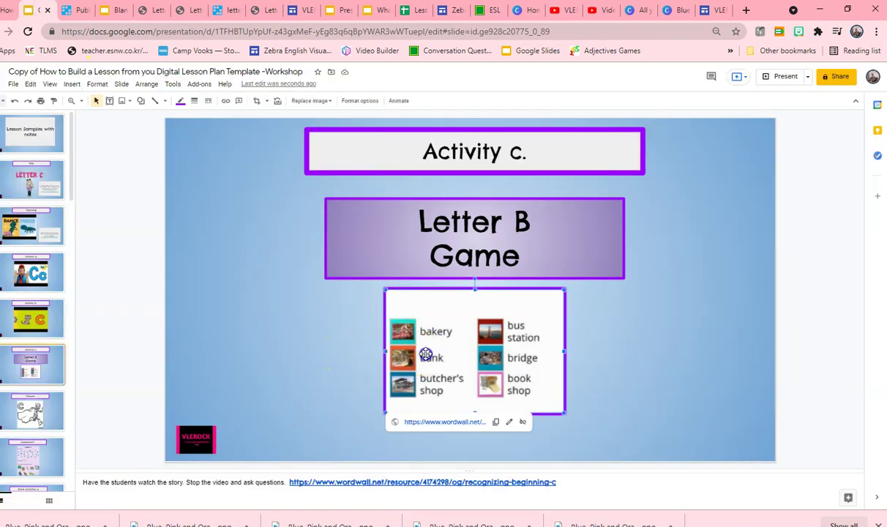
click(226, 100)
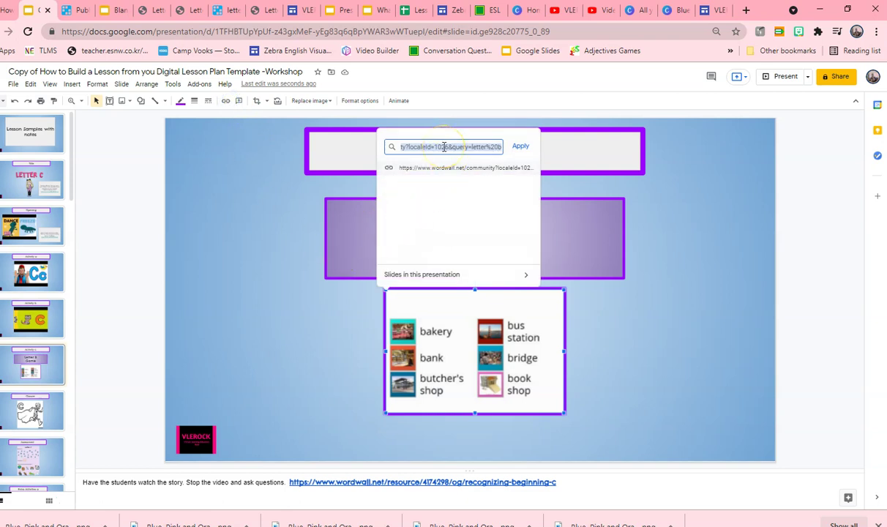
key(ctrl+v)
click(521, 146)
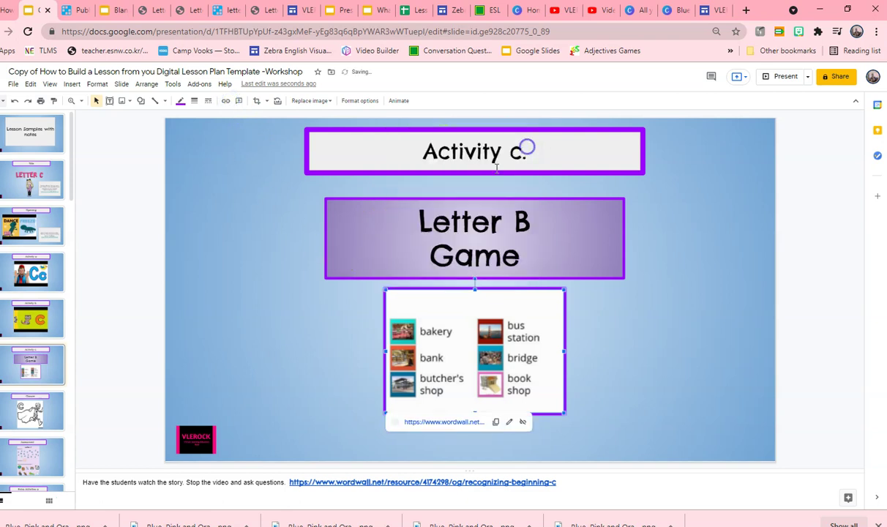
Check that the screenshot's link shows the full new activity address.
click(369, 230)
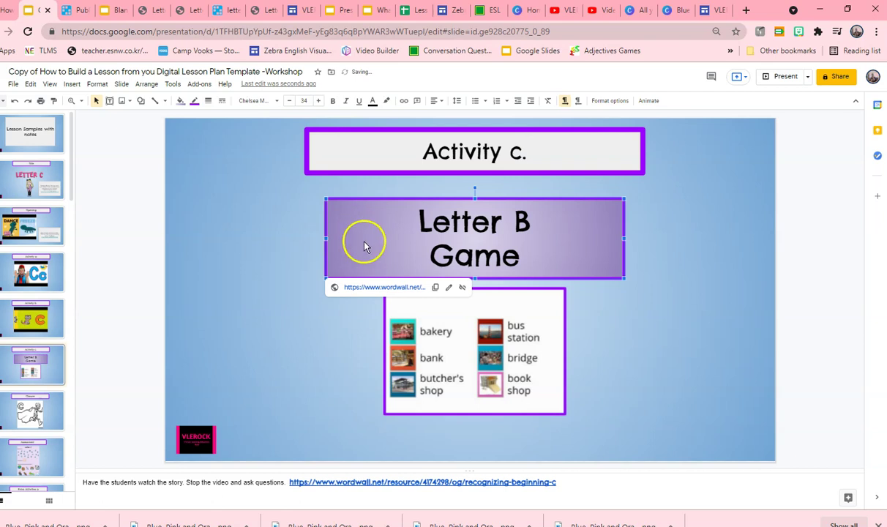
click(404, 316)
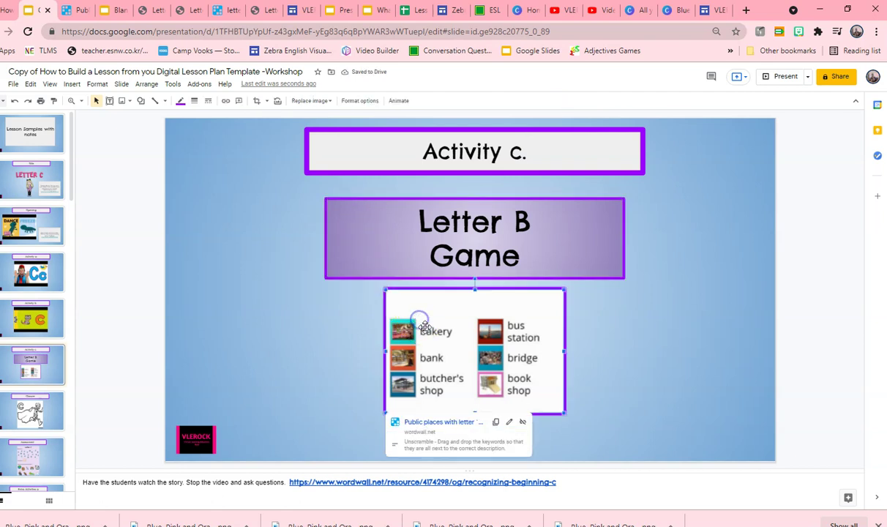
click(510, 422)
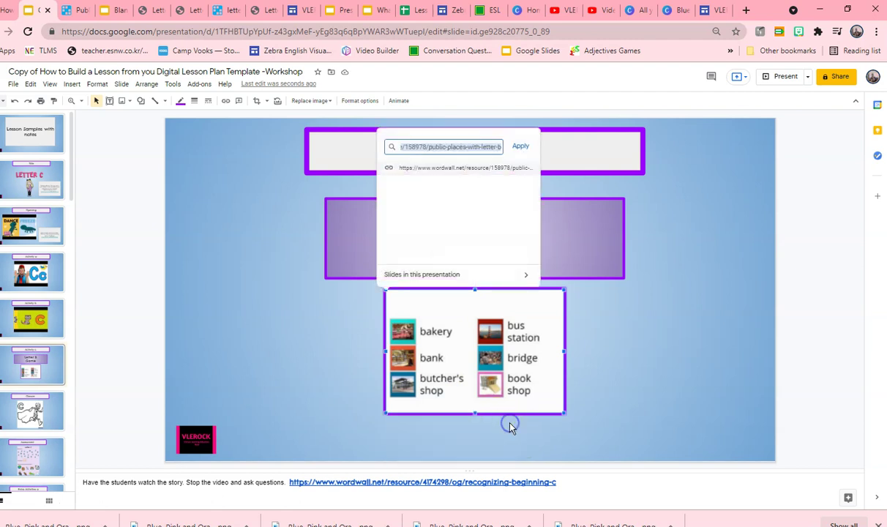
click(481, 266)
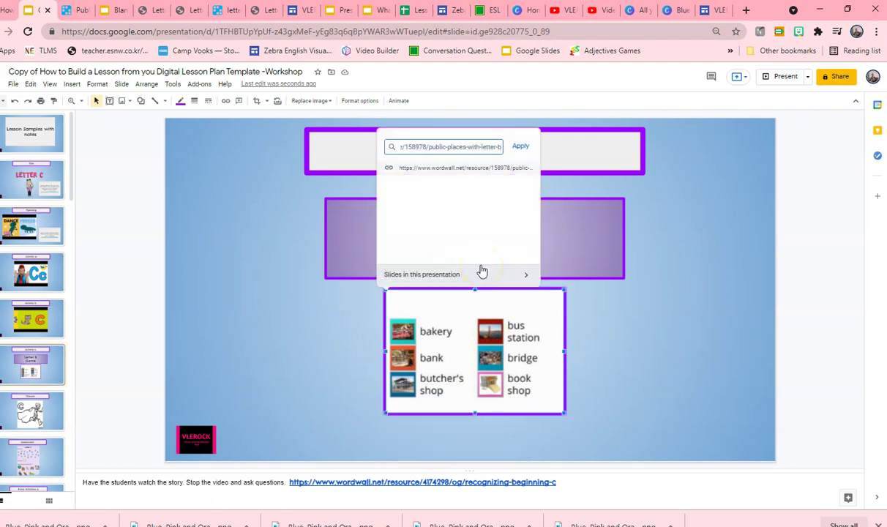
click(520, 147)
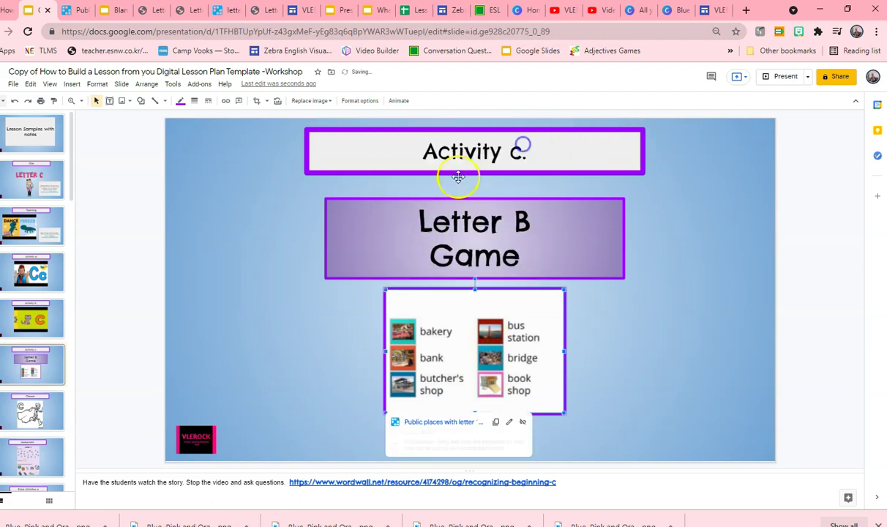
Replace the Letter B Game box's link with the same activity address.
click(401, 221)
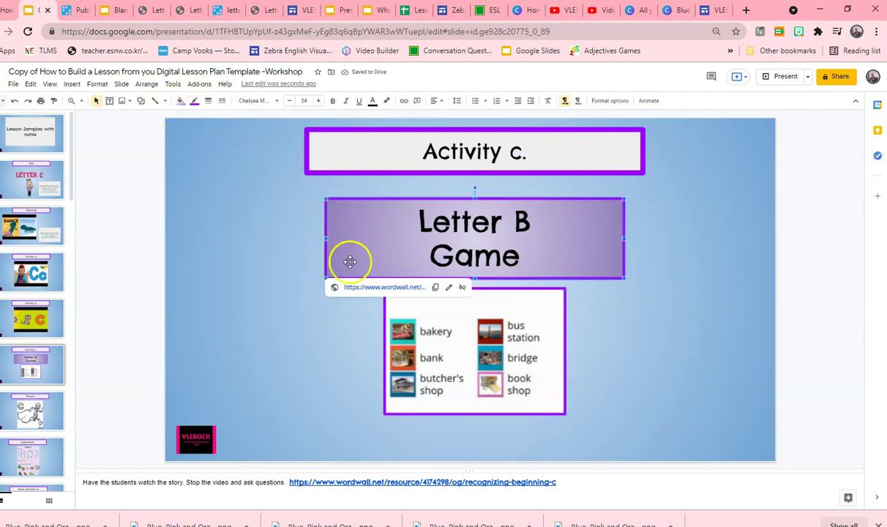
click(407, 103)
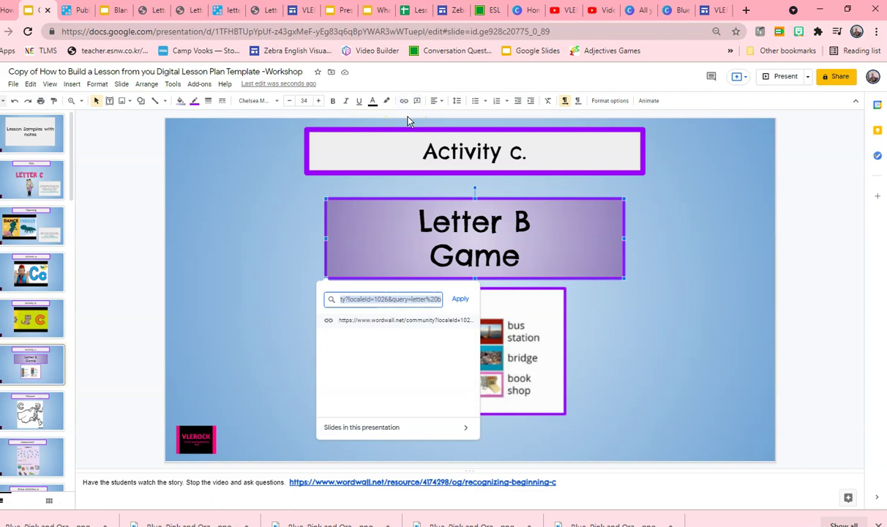
key(ctrl+v)
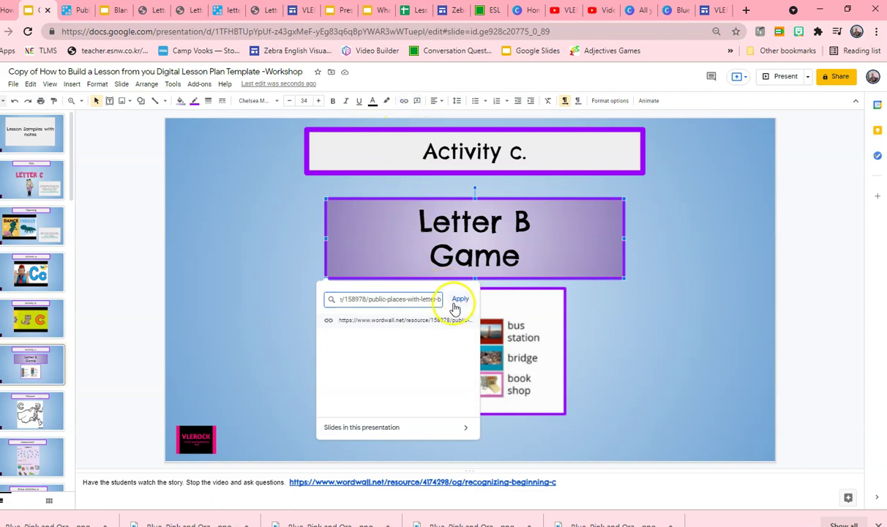
click(460, 298)
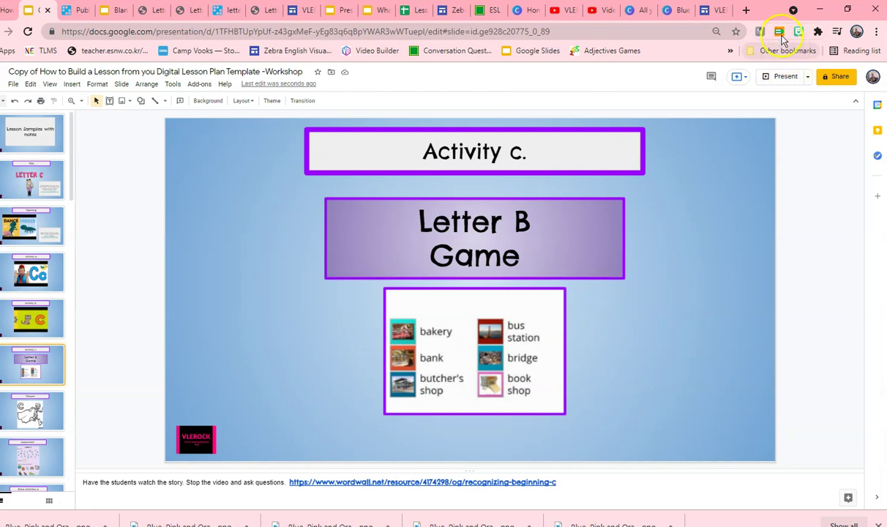
Run Fullscreen Interactive, then raise the Letter B Game box and centre the screenshot below it.
click(818, 31)
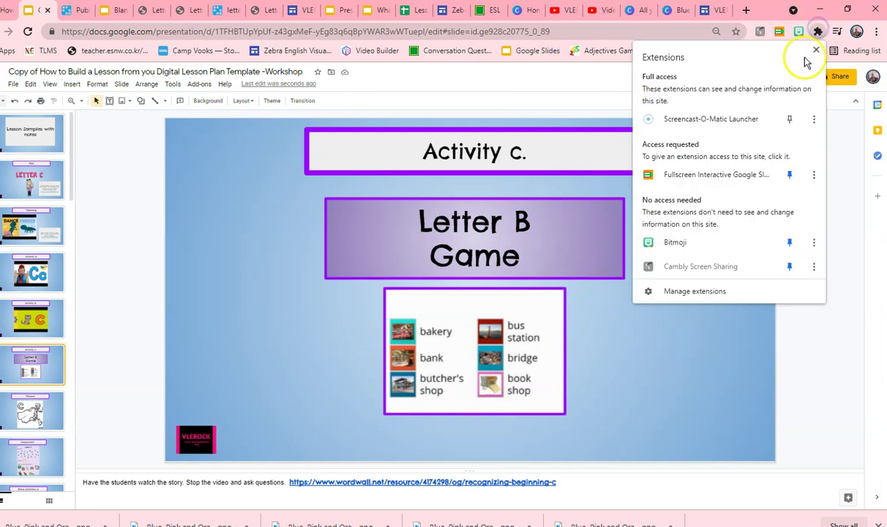
click(740, 176)
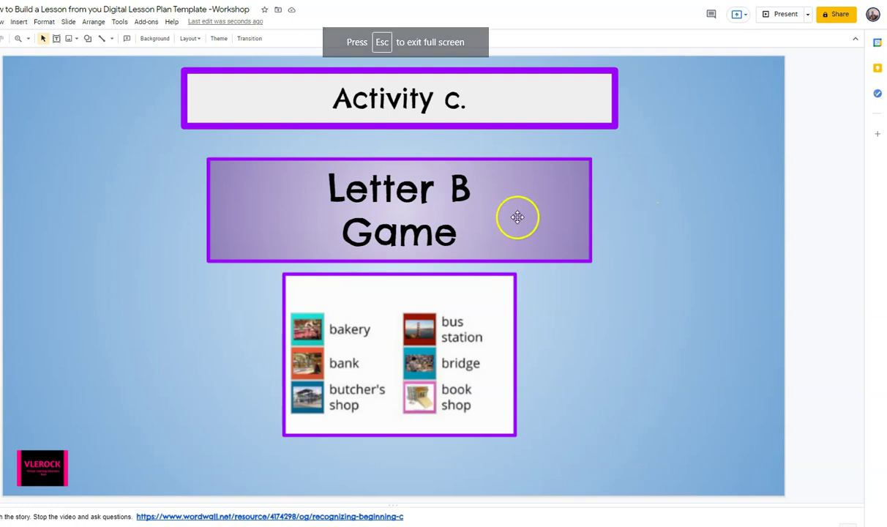
drag(517, 214, 503, 187)
mouse_move(445, 285)
mouse_down()
mouse_move(590, 283)
mouse_move(416, 308)
mouse_move(394, 302)
mouse_move(527, 297)
mouse_move(477, 311)
mouse_move(439, 297)
mouse_up()
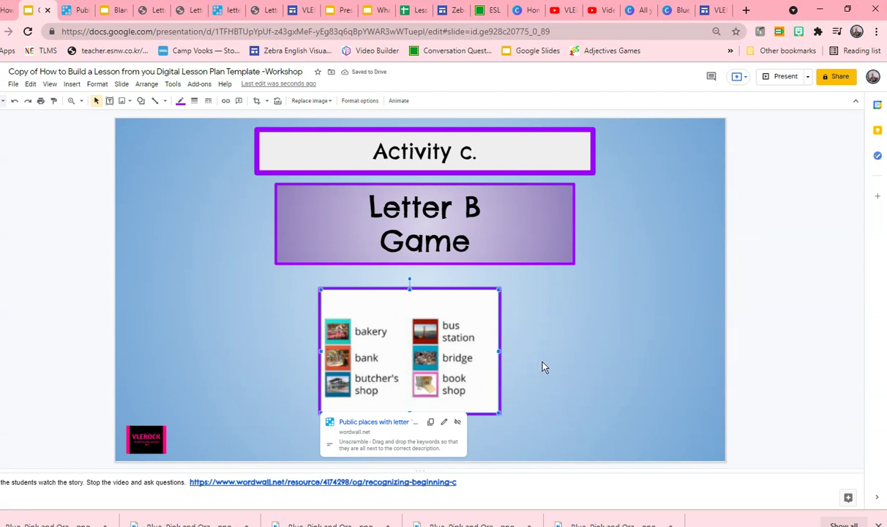
drag(444, 337, 454, 348)
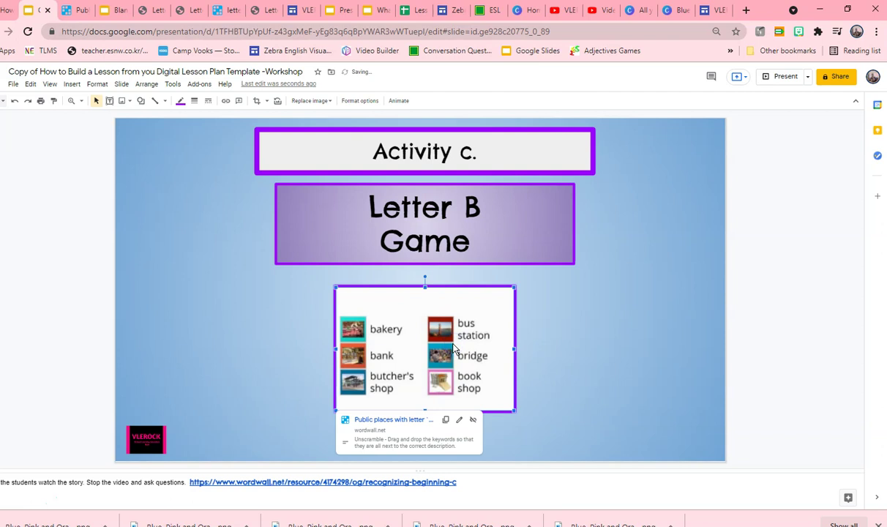